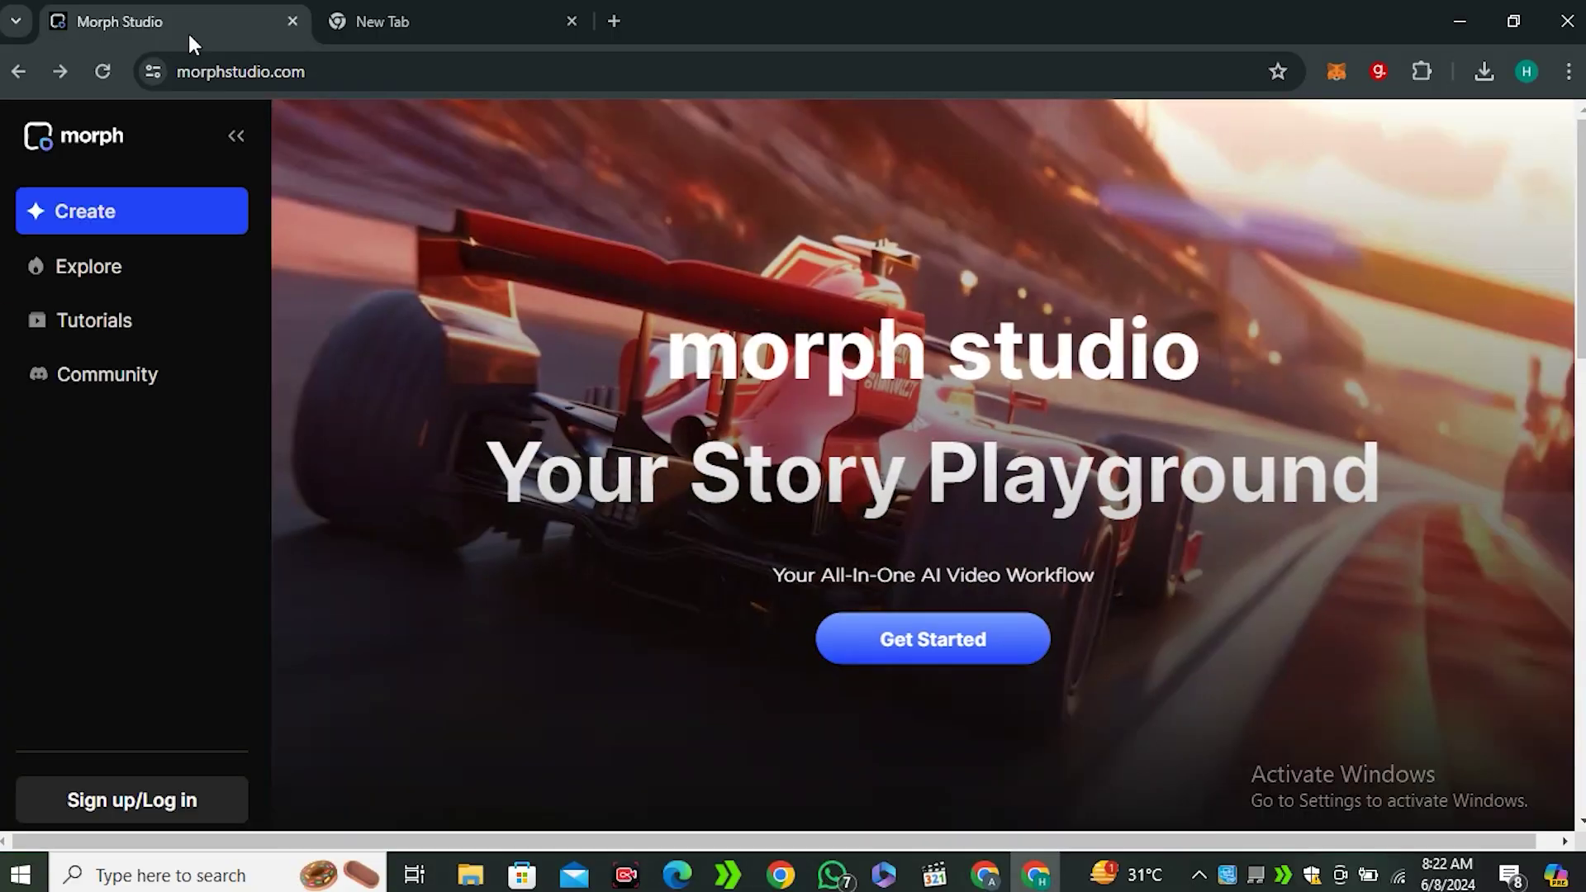
Filter the template gallery to anime-style, then cartoon-style templates
scroll(532, 191, "down", 8)
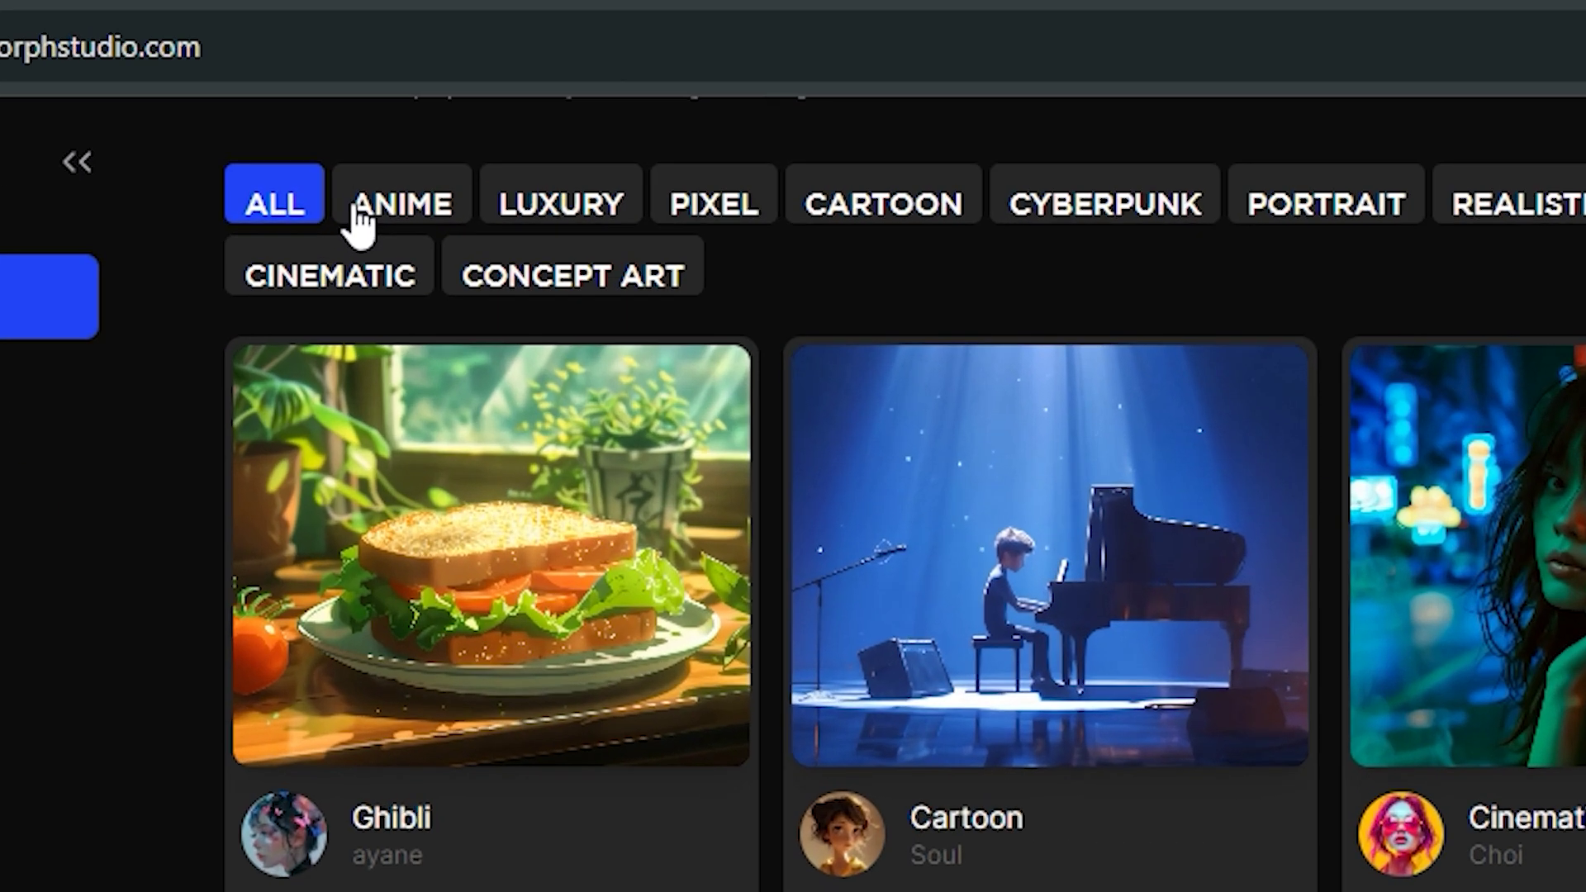
left_click(249, 124)
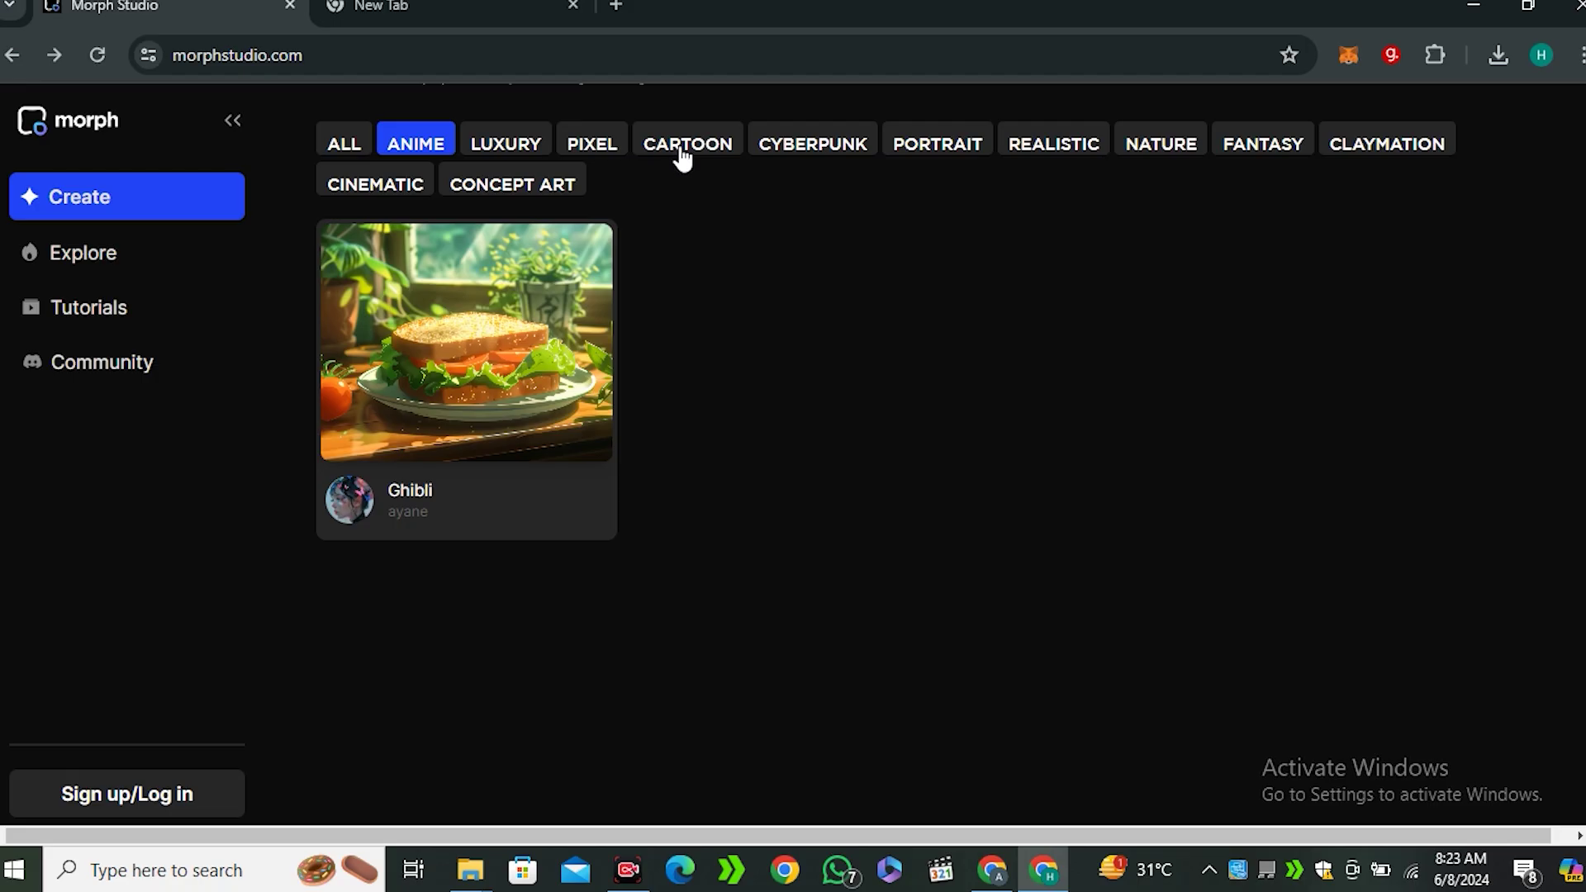
left_click(682, 150)
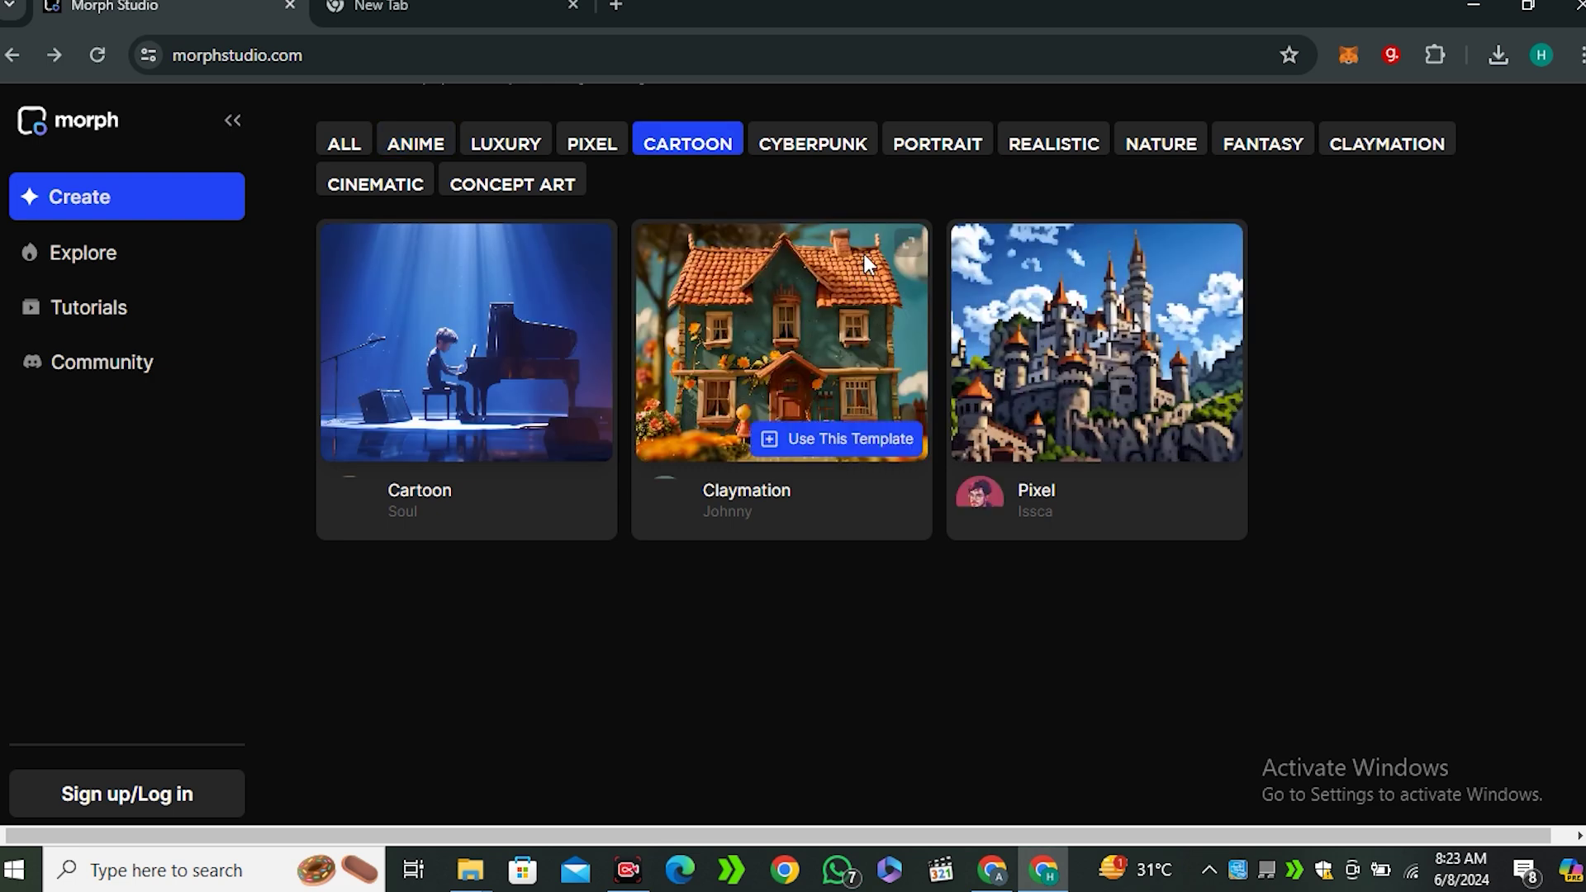
scroll(1282, 355, "up", 2)
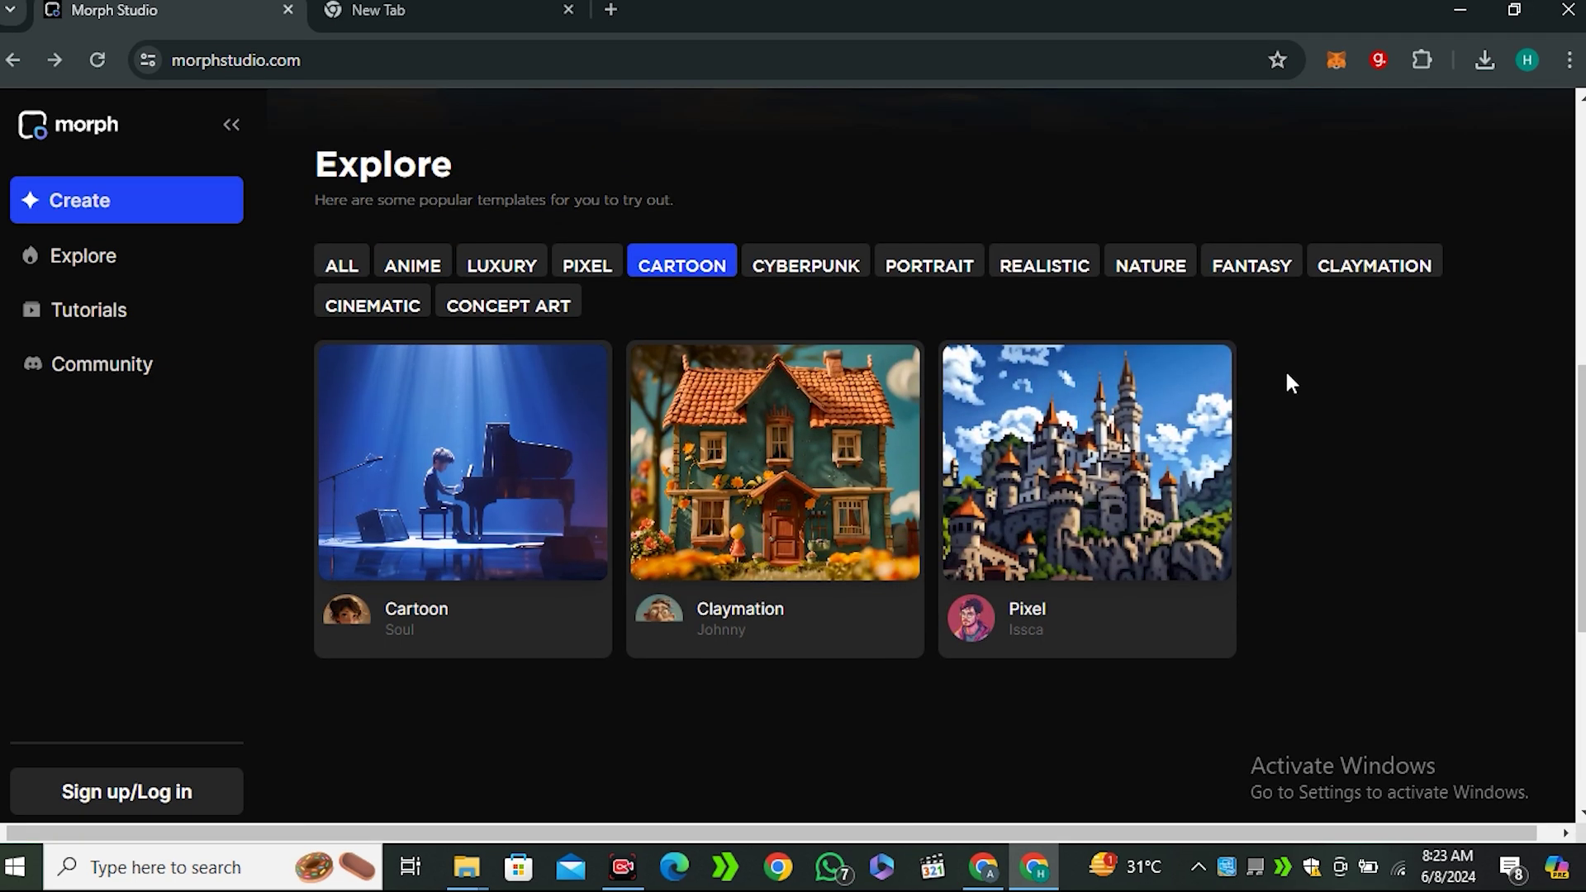
scroll(1286, 369, "up", 8)
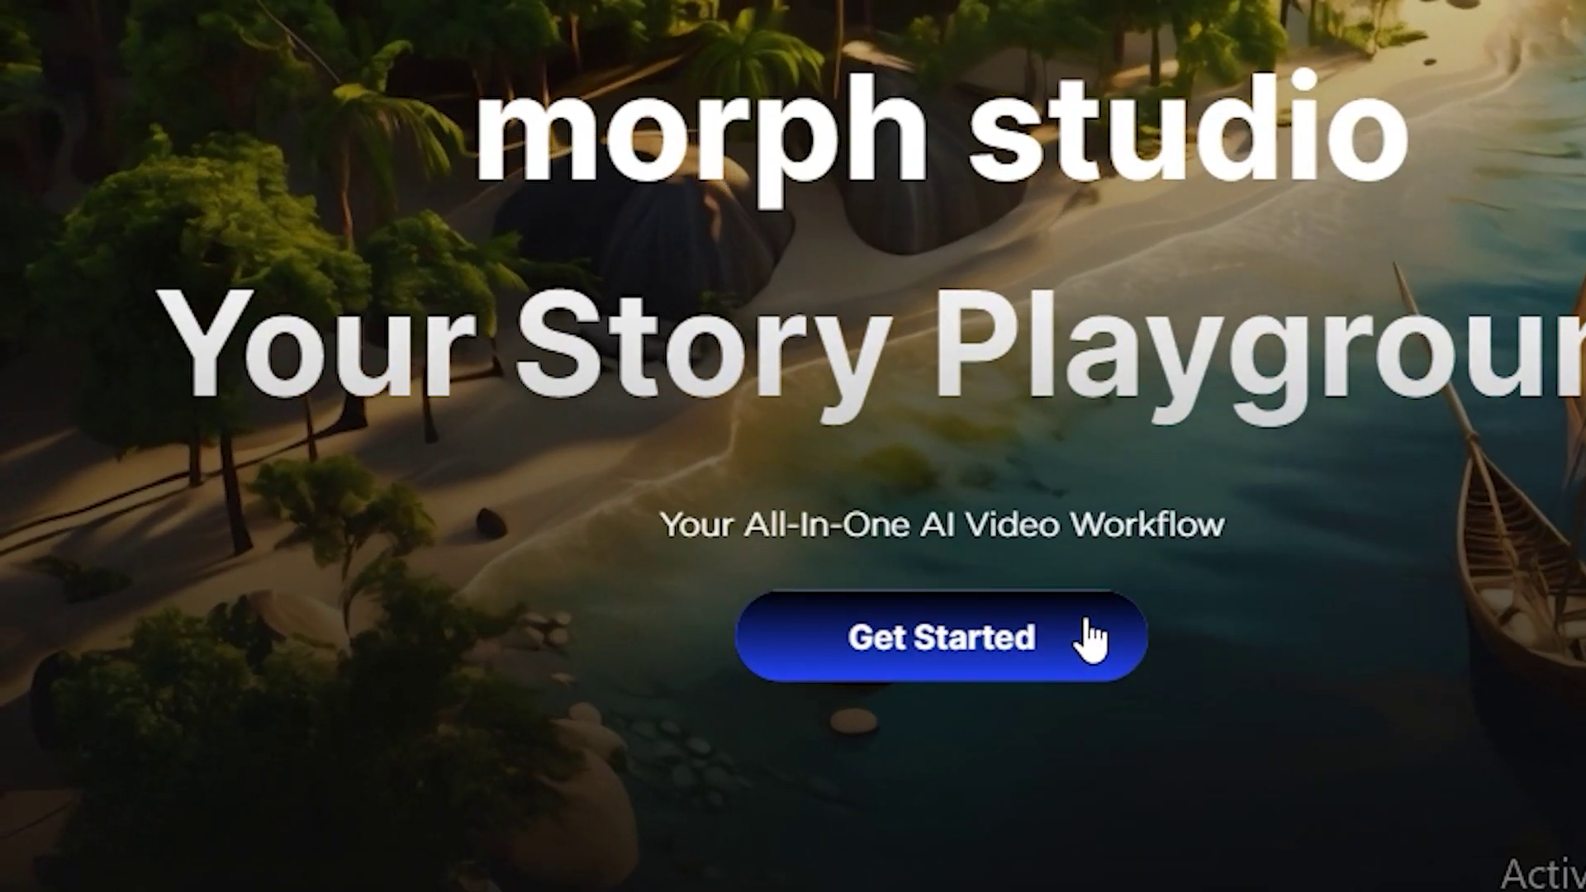
Start a new project named 'Test 1' and create it with the 16:9 aspect ratio
left_click(1012, 630)
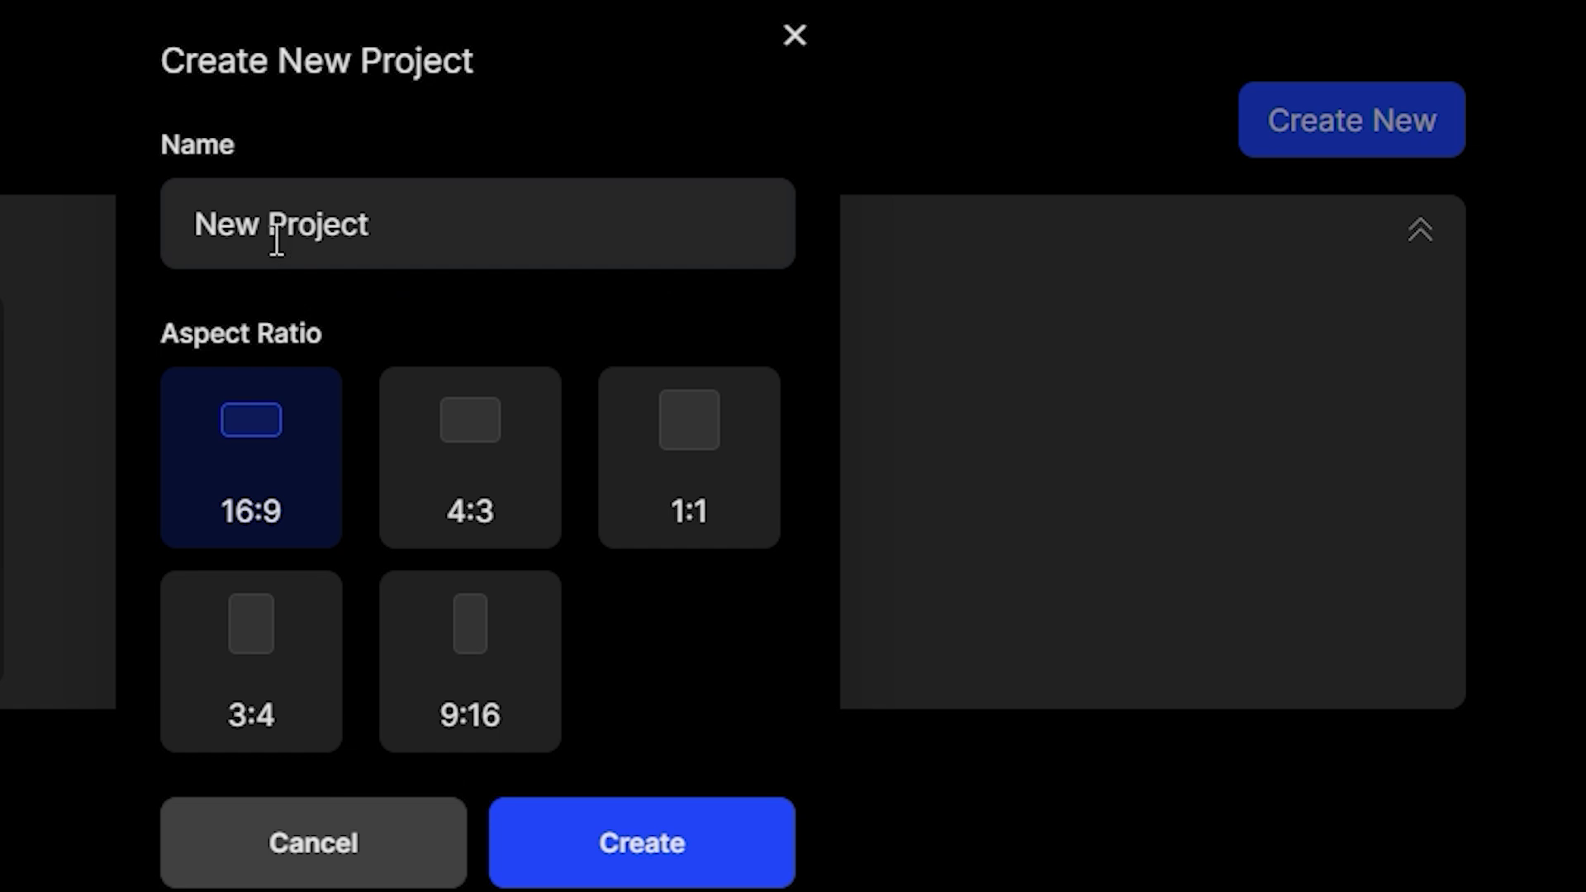
left_click_drag(333, 213, 217, 209)
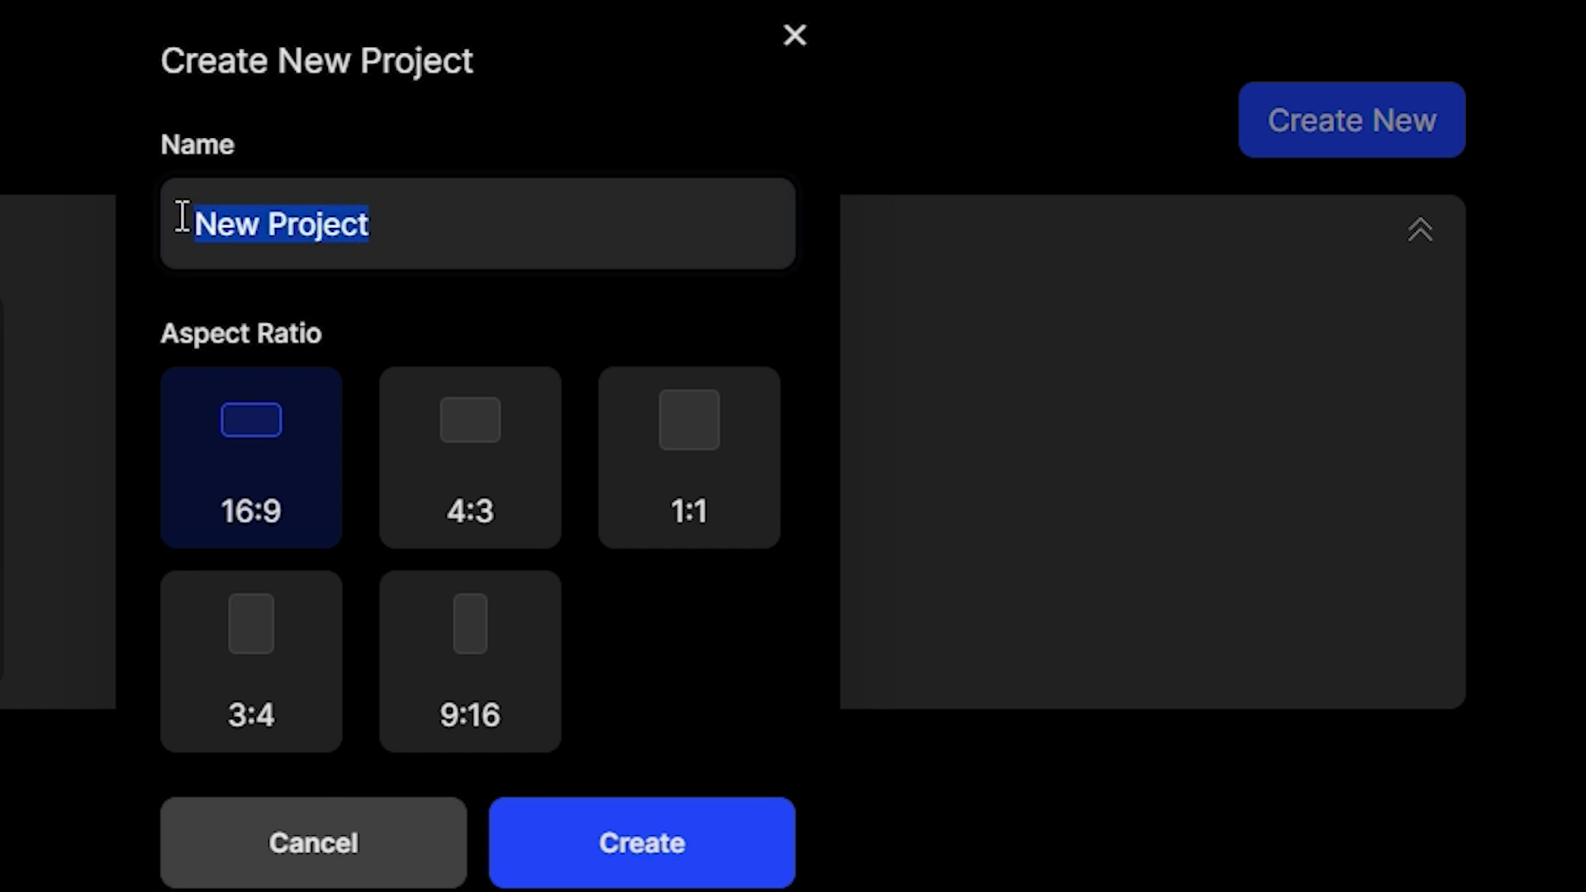
type("Test 1")
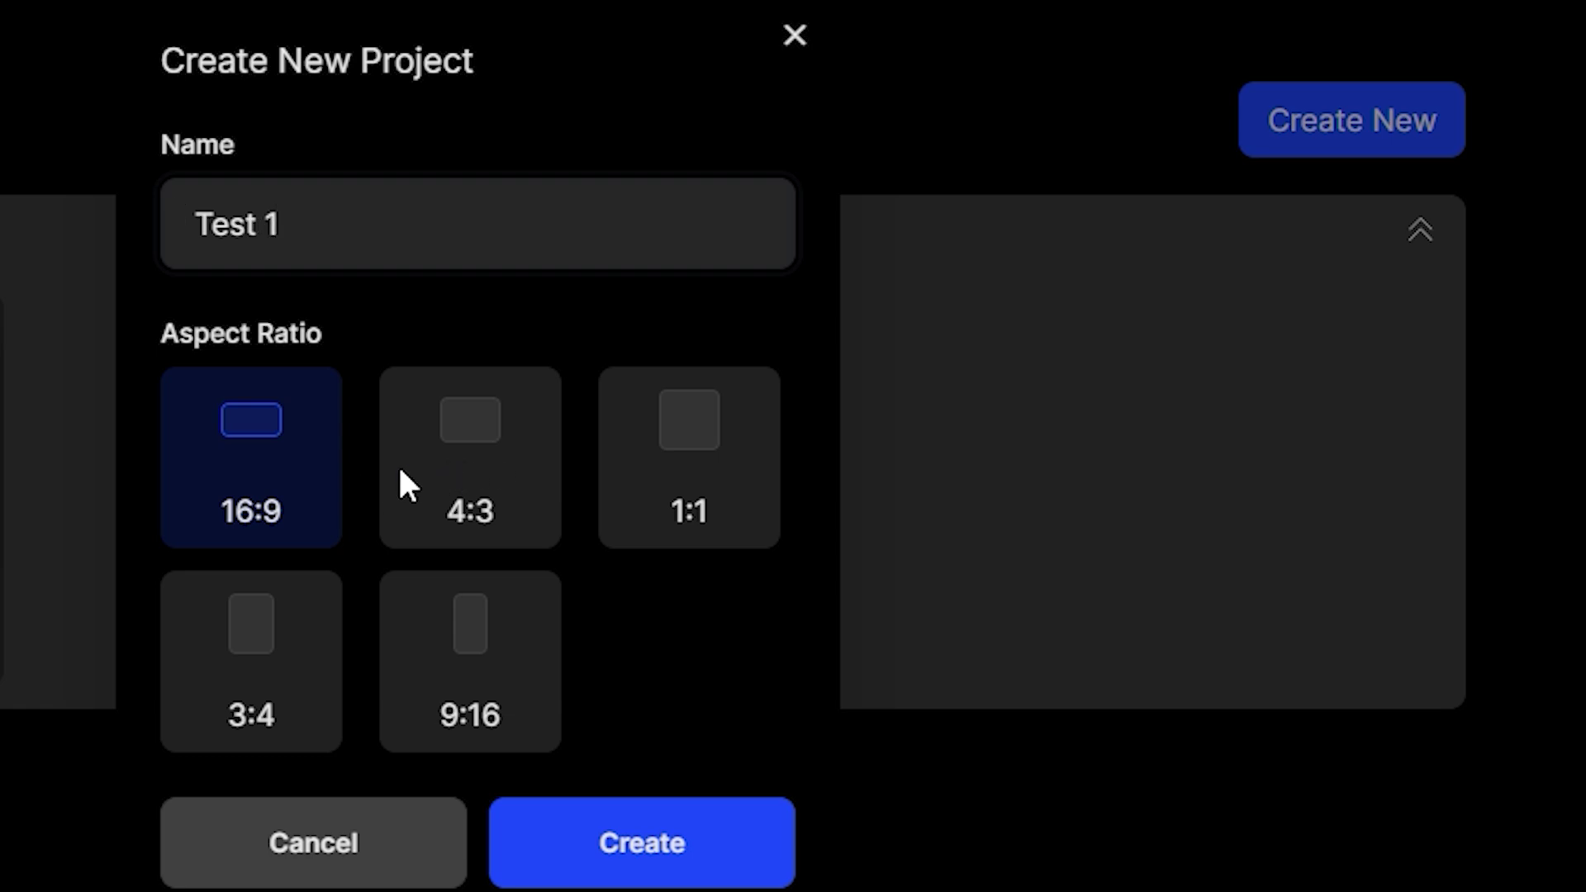
left_click(453, 488)
left_click(677, 492)
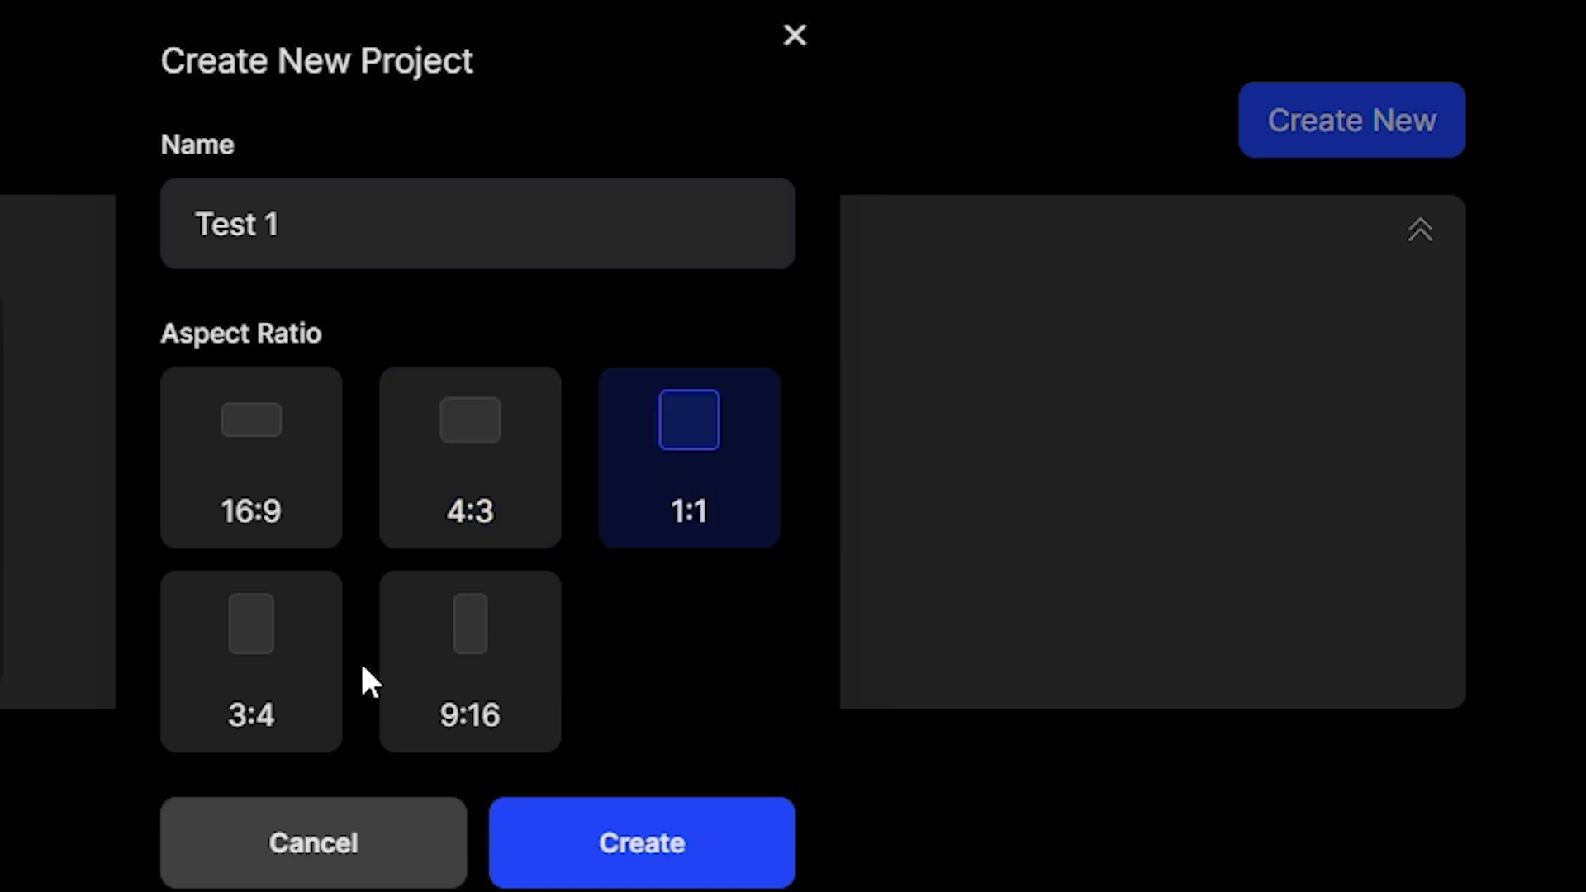
left_click(251, 688)
left_click(471, 674)
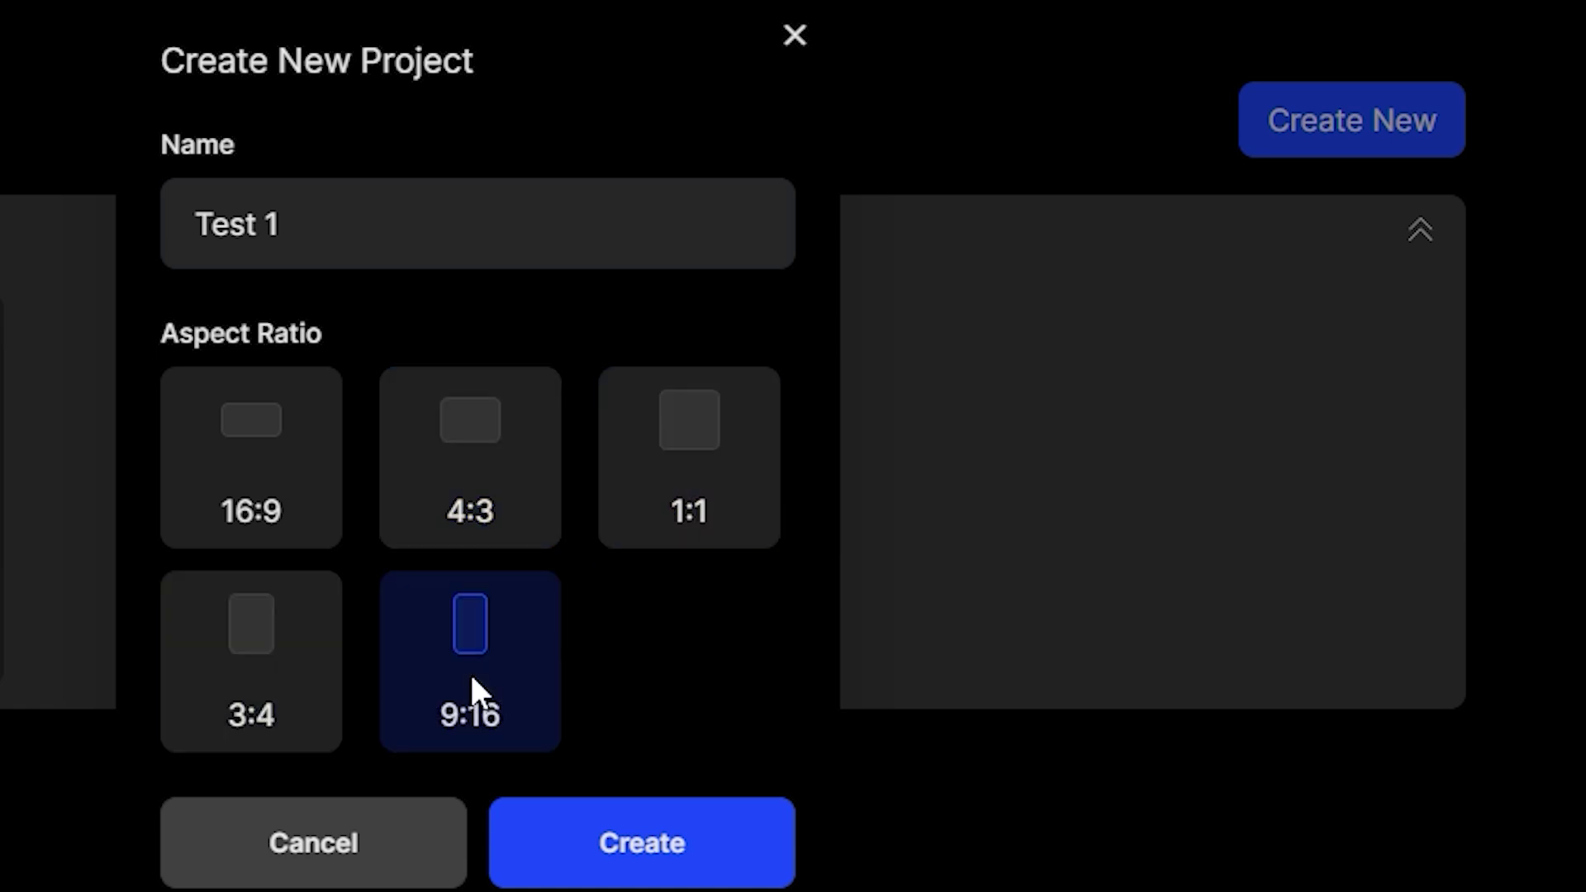
left_click(287, 480)
left_click(694, 860)
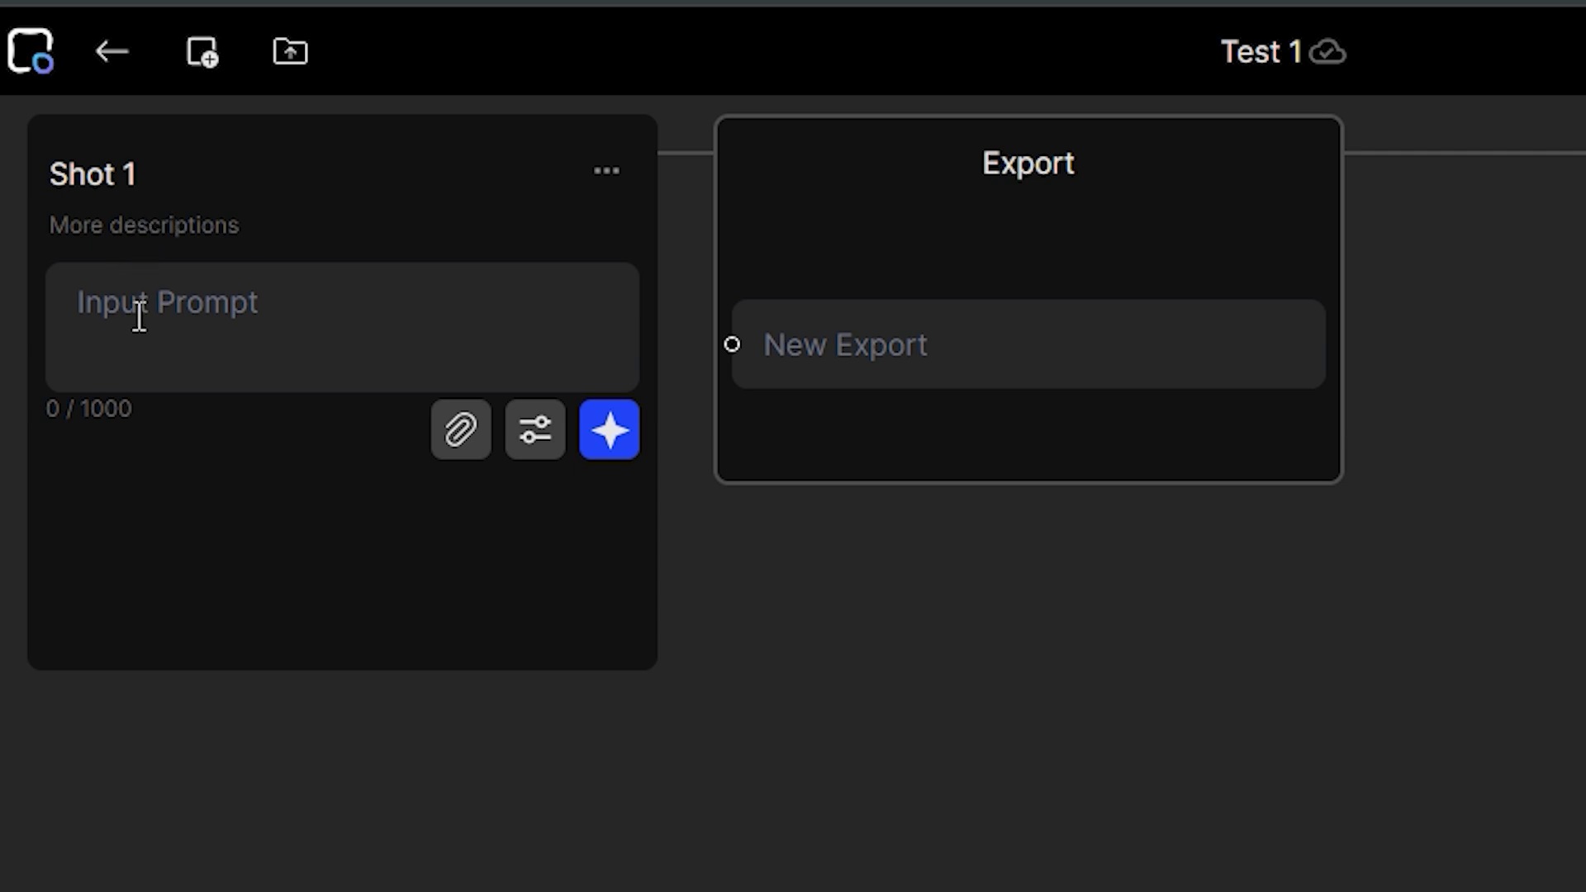
Open Shot 1's generation settings and show the Model dropdown list
left_click(547, 450)
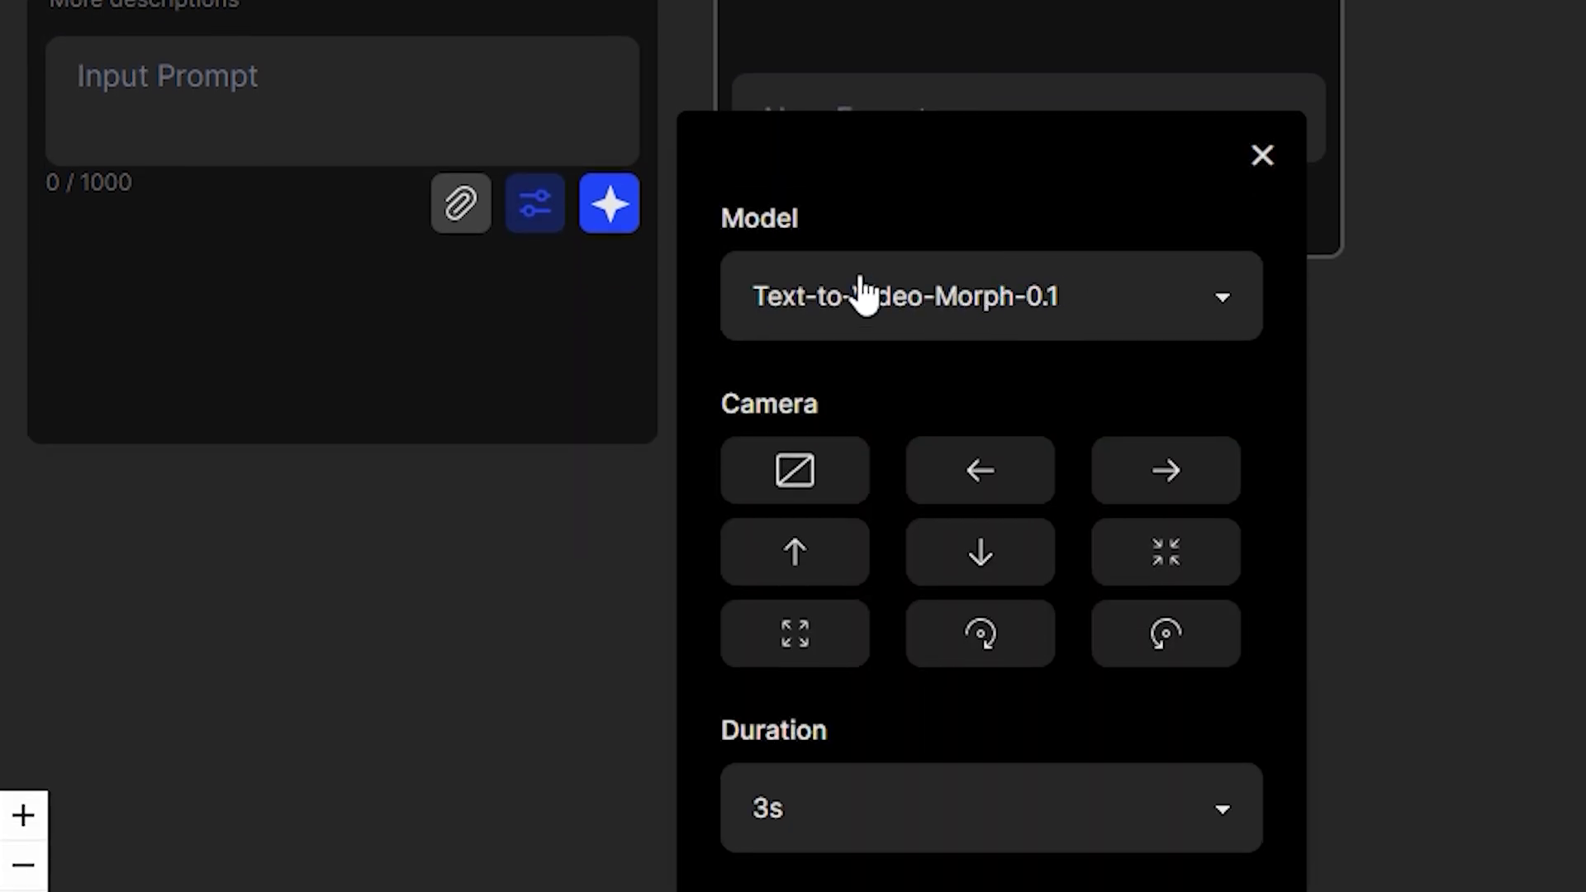
left_click(1200, 304)
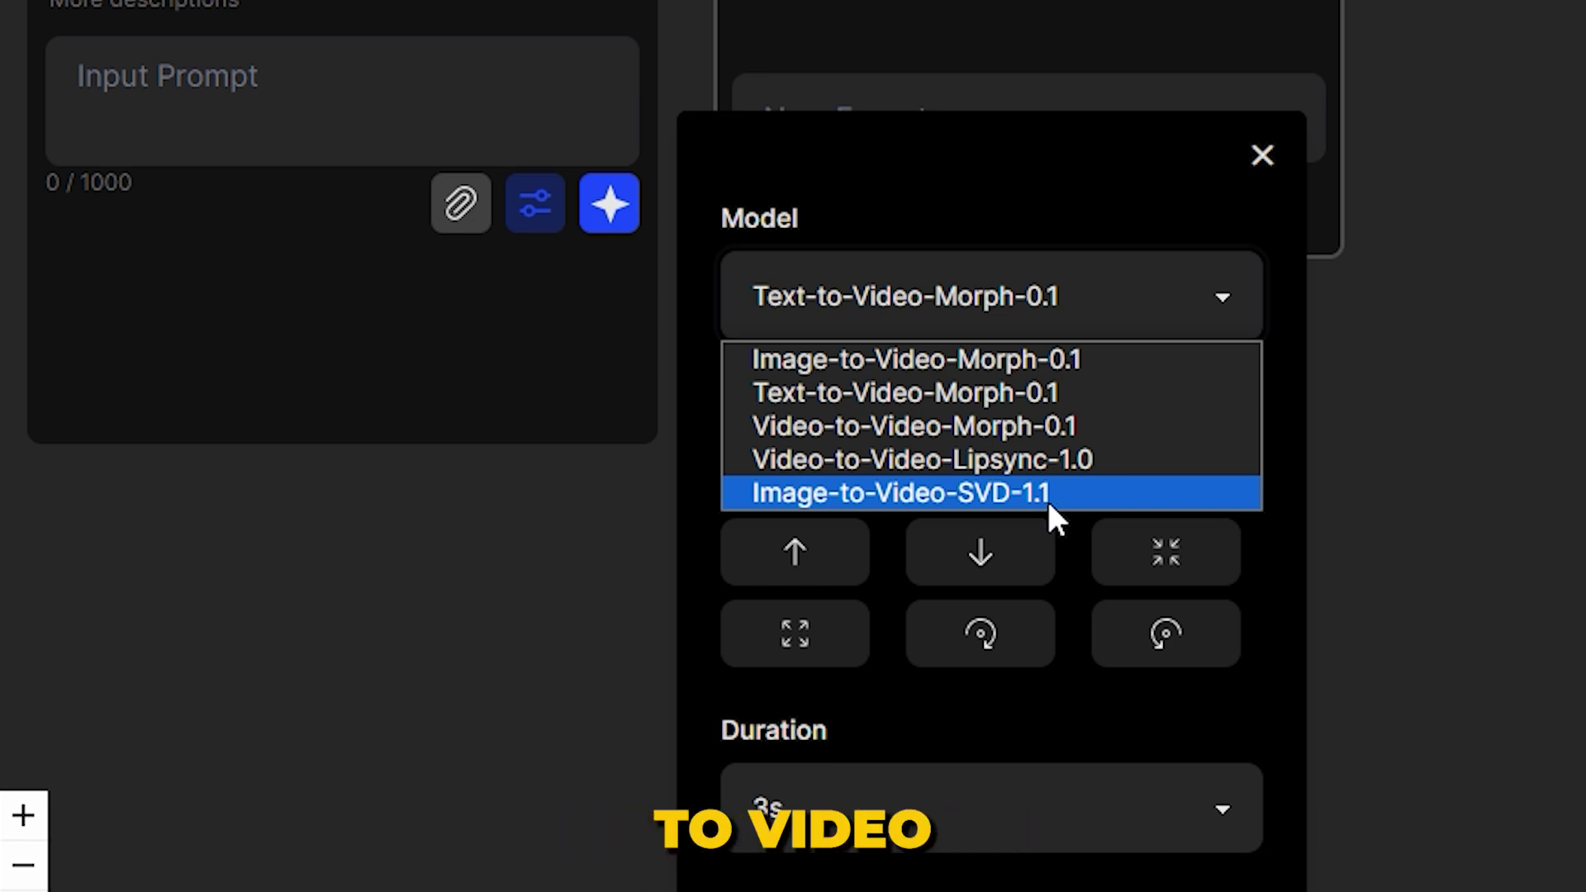
Switch Shot 1 to Video-to-Video-Morph-0.1 and, after previewing styles, pick Oil Painting
left_click(820, 426)
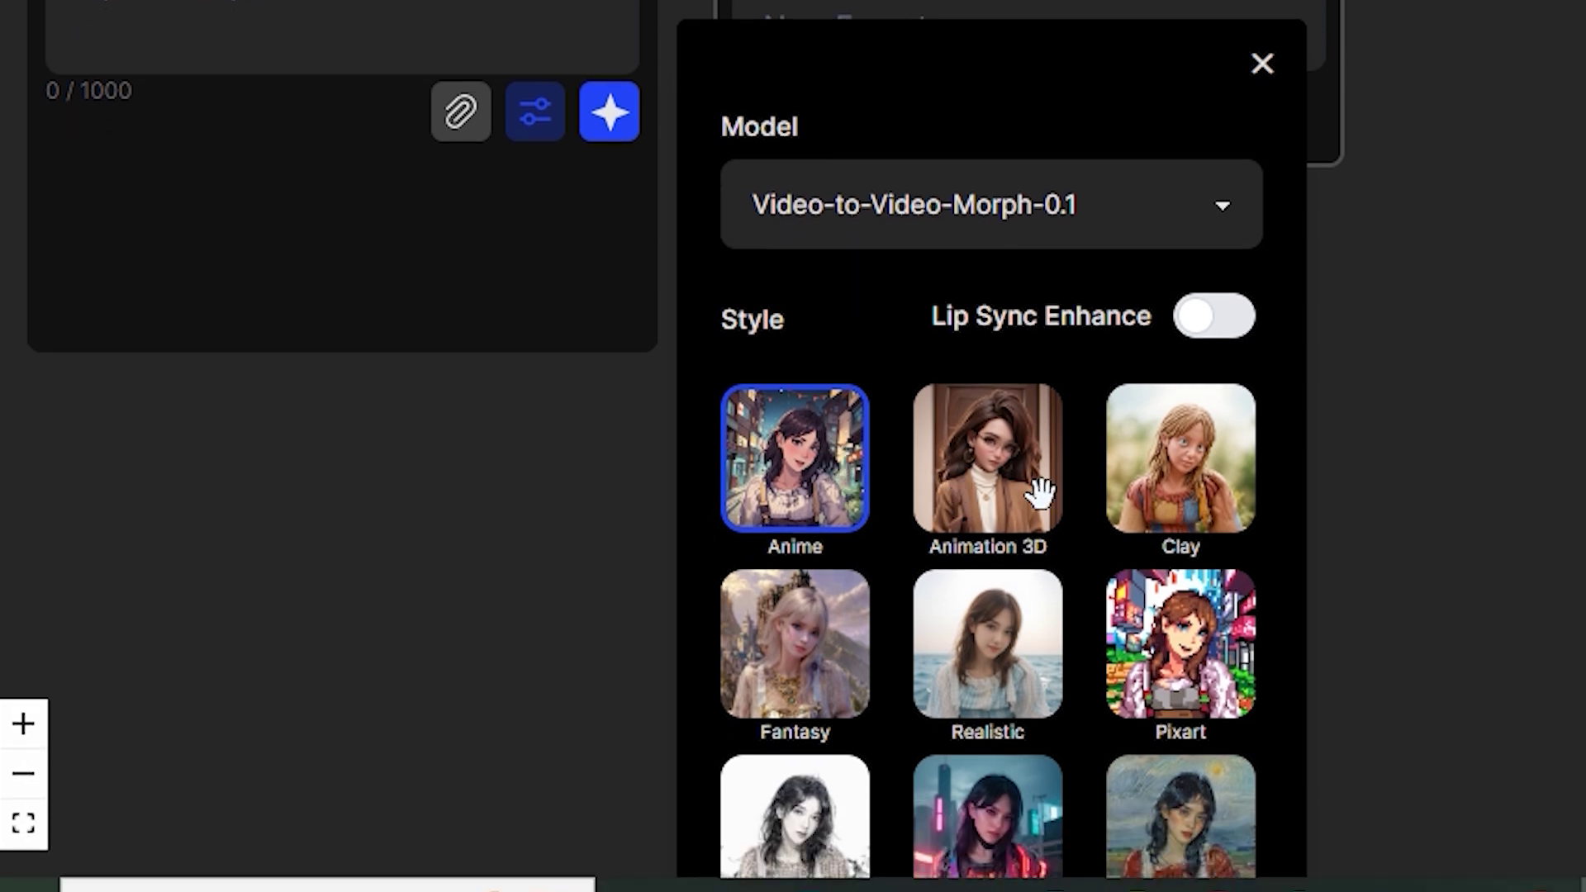
left_click(999, 500)
left_click(1169, 478)
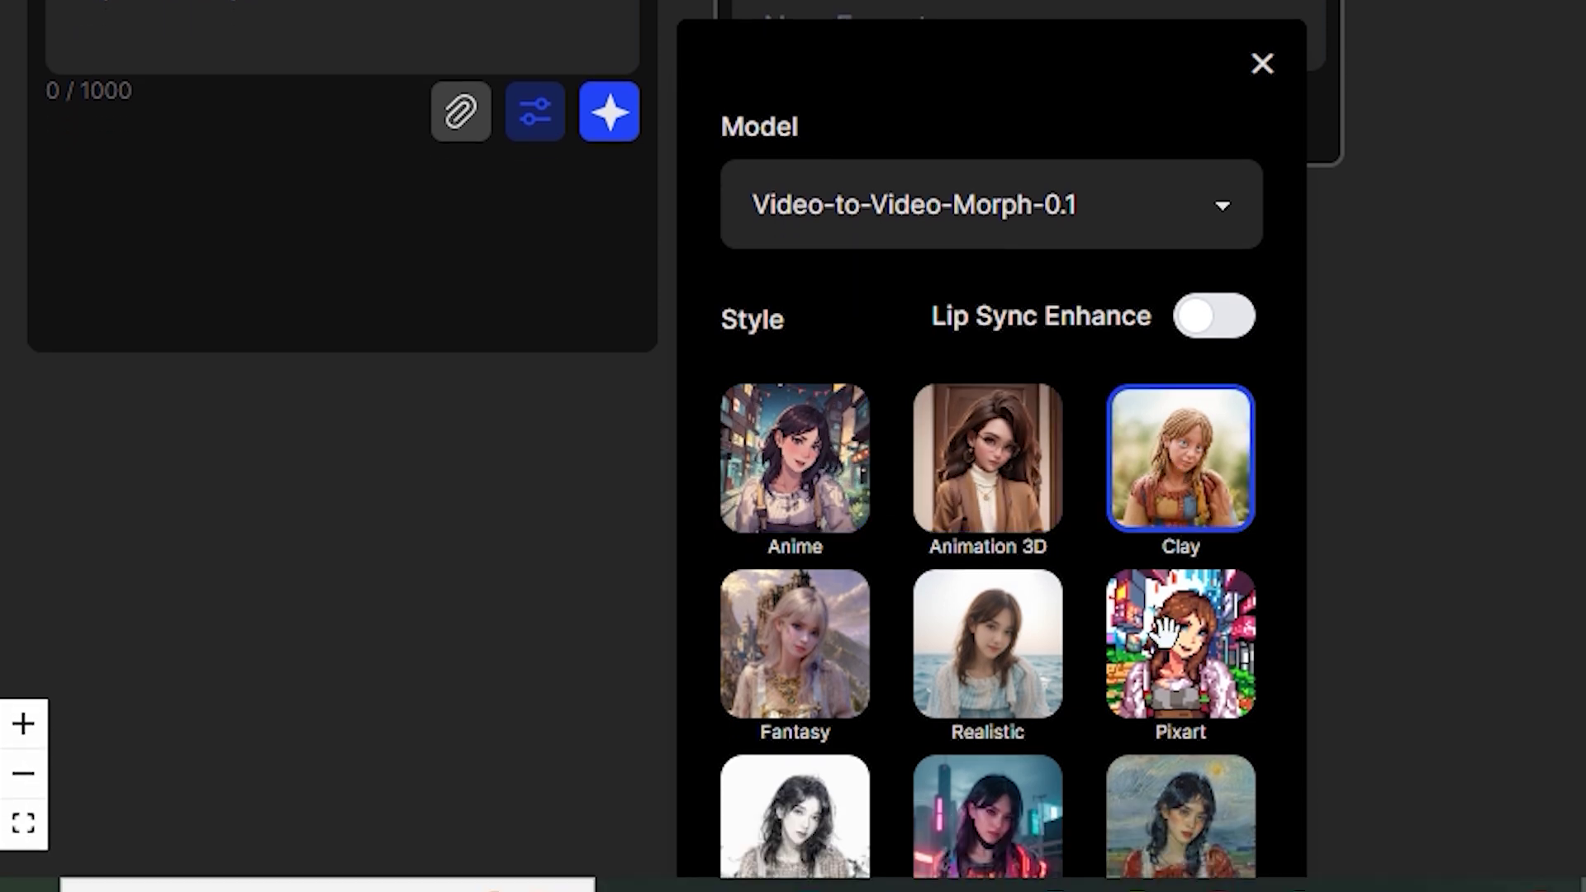
scroll(1168, 635, "down", 1)
left_click(1169, 554)
left_click(993, 567)
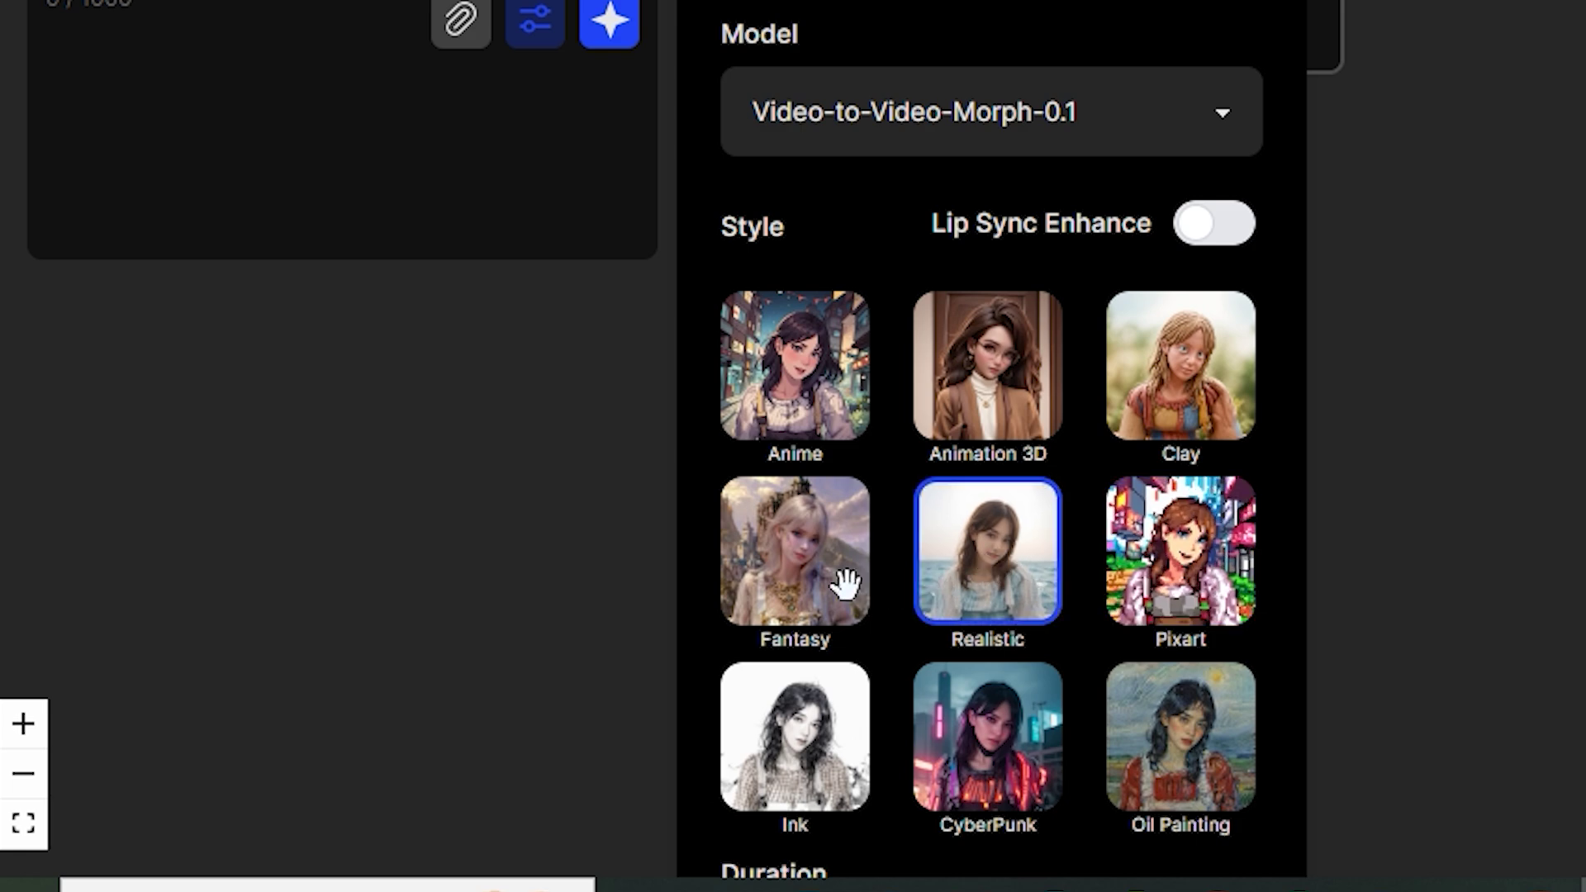
left_click(798, 572)
left_click(818, 777)
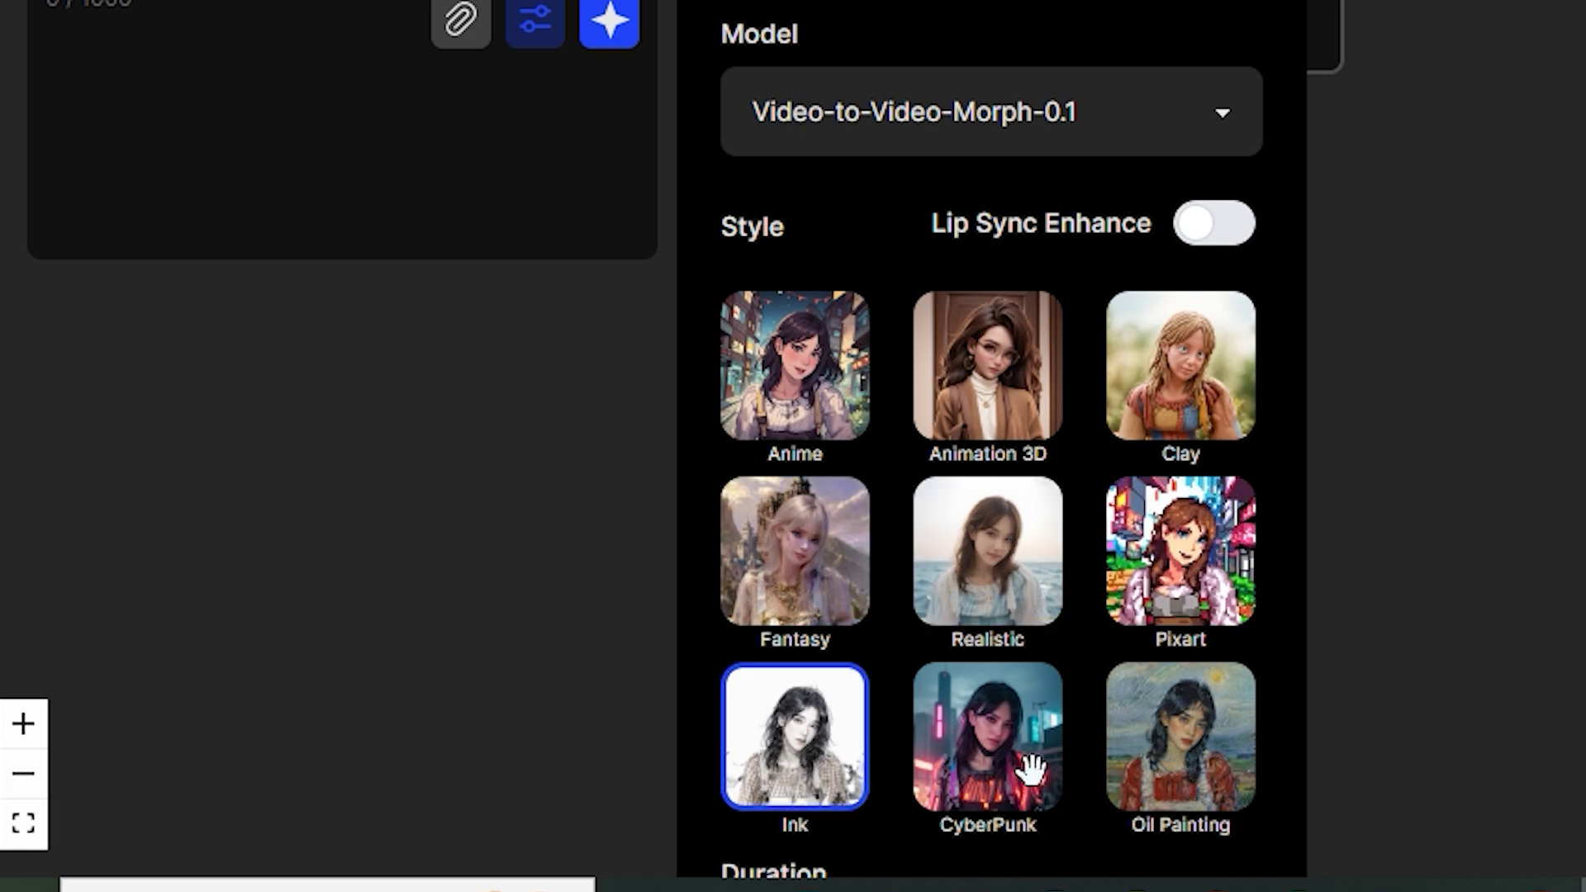
left_click(1031, 770)
left_click(1179, 743)
scroll(1073, 708, "down", 3)
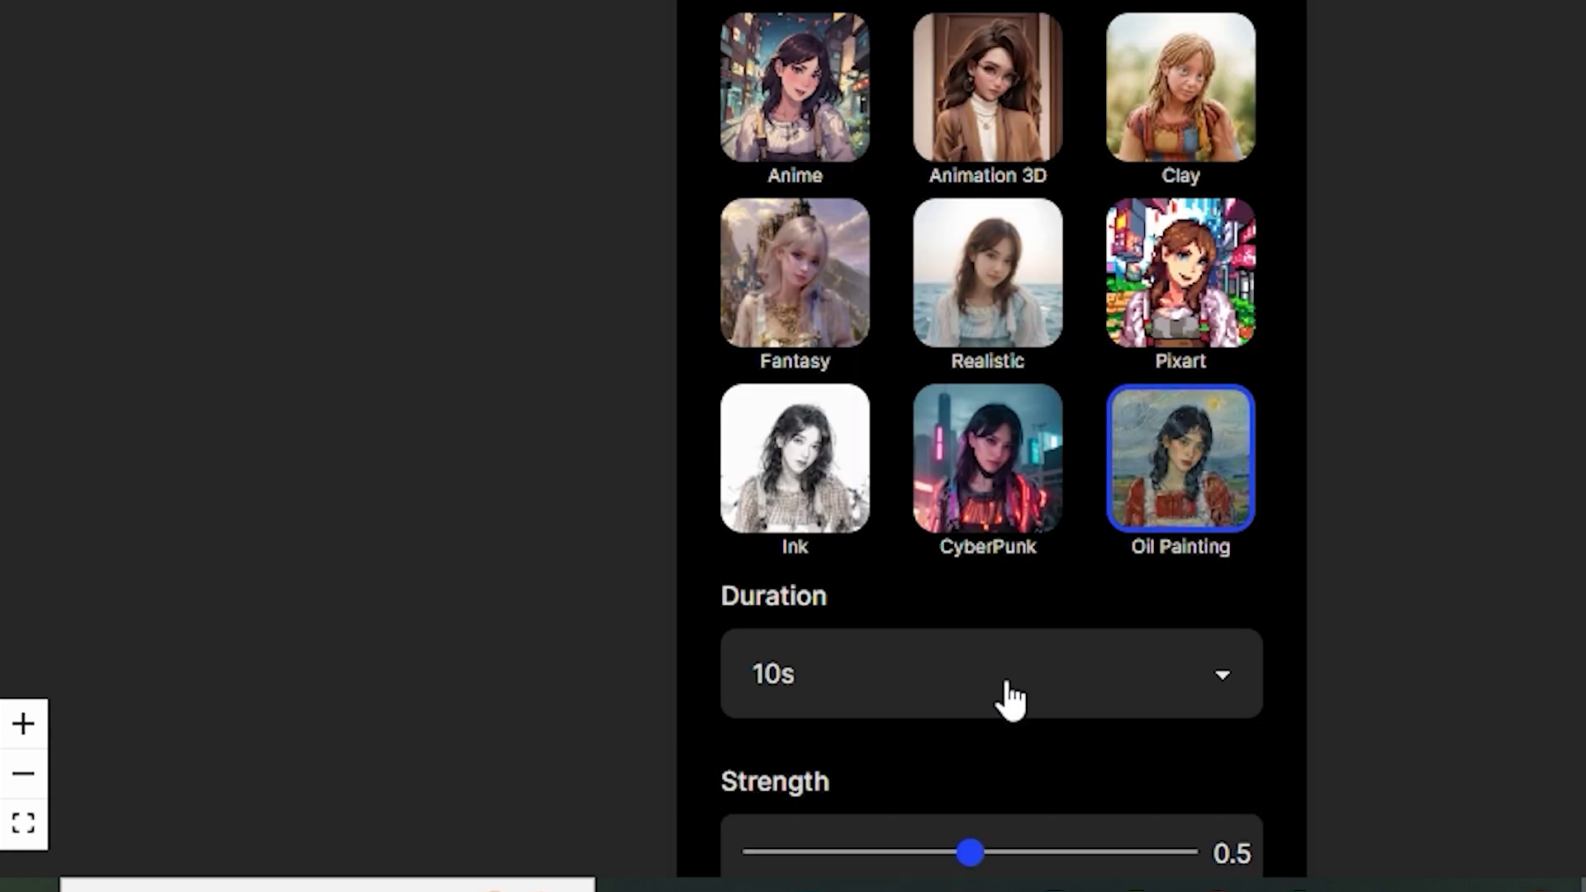
scroll(1017, 663, "down", 2)
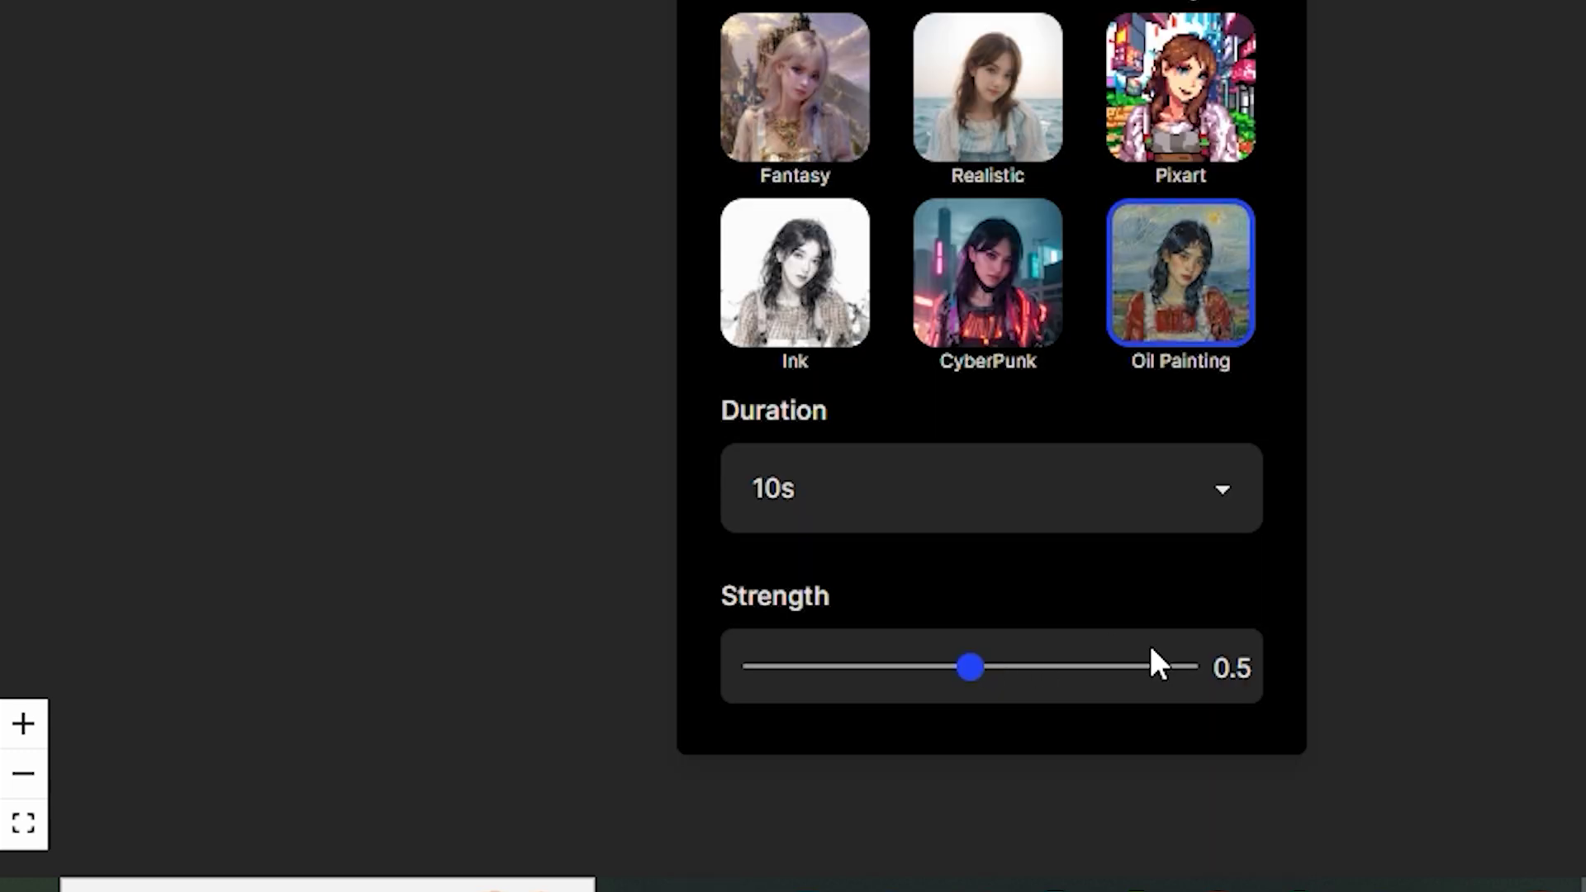
Keep the duration at 10s and set the style strength to 0.5
left_click(1222, 505)
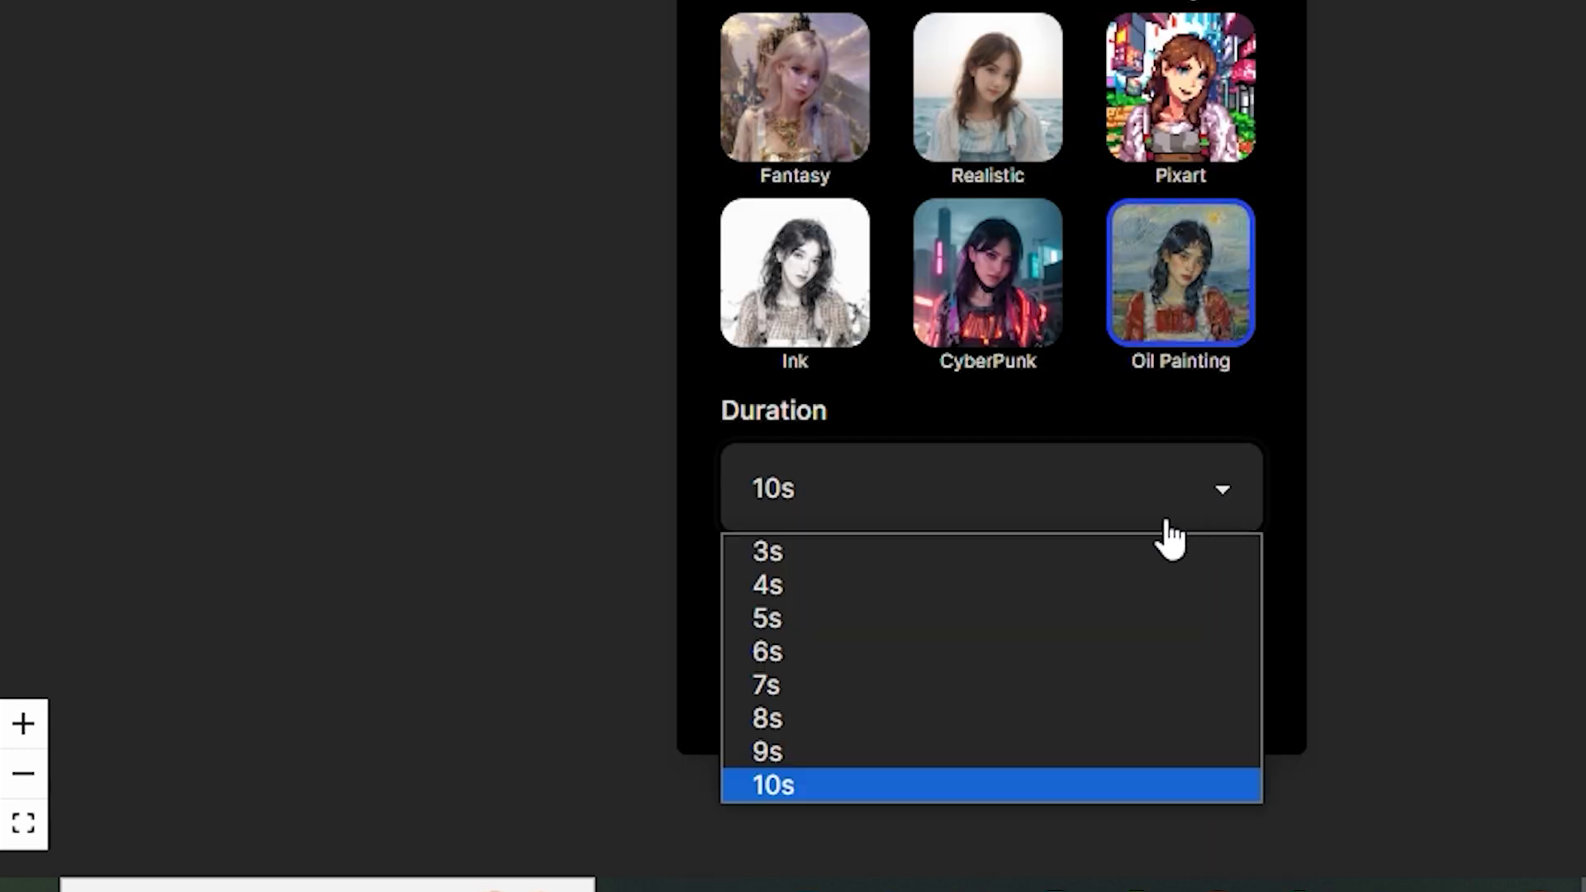
left_click(795, 786)
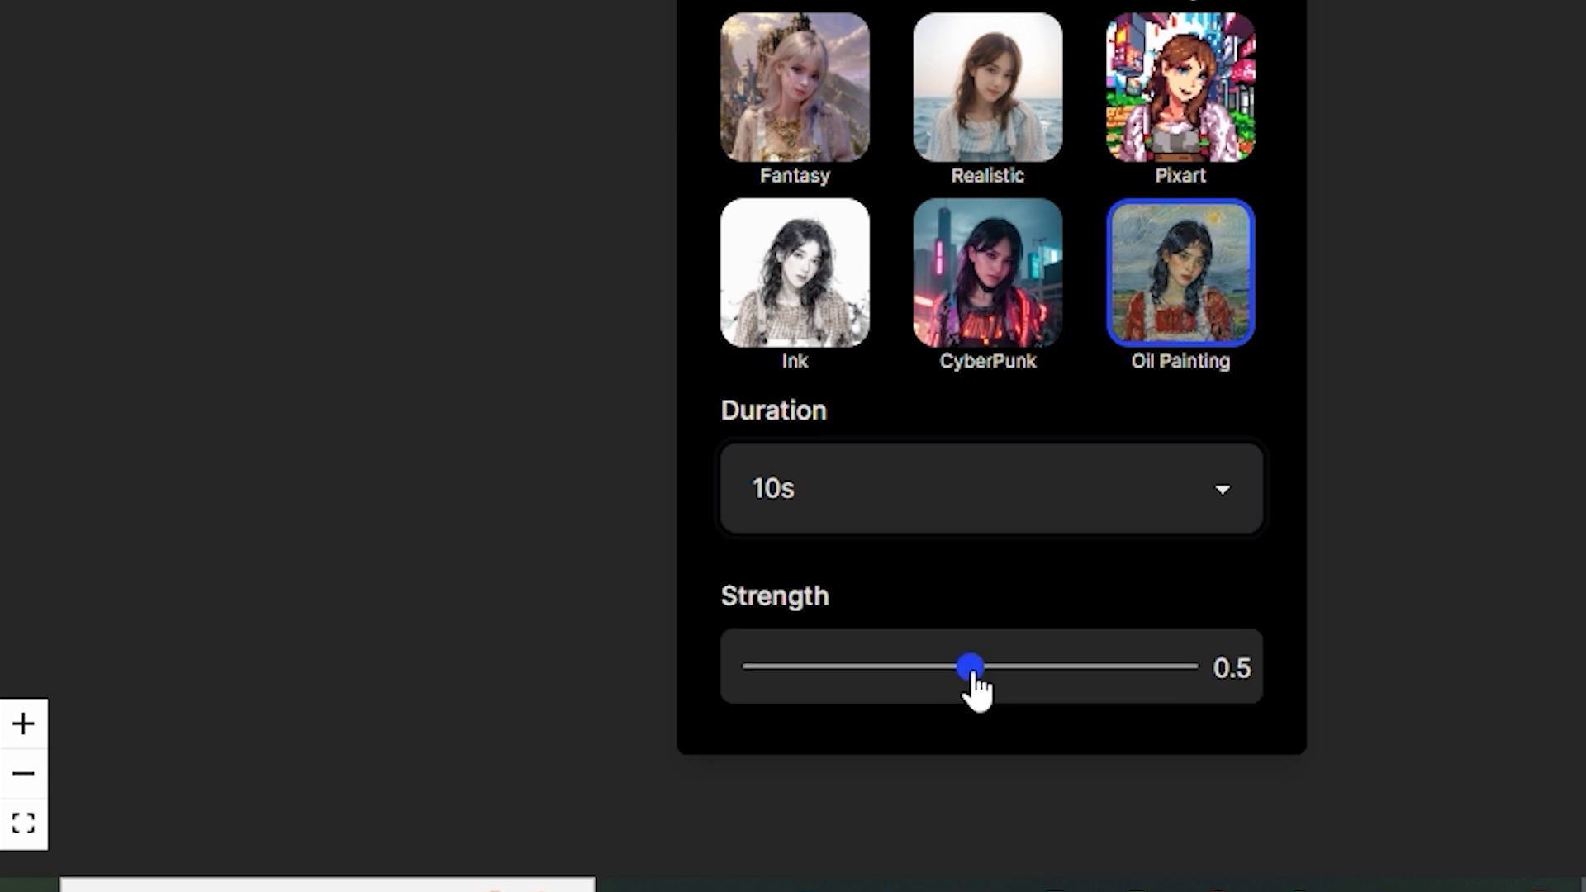
left_click_drag(960, 672, 1206, 676)
left_click_drag(1192, 674, 986, 693)
scroll(989, 697, "up", 7)
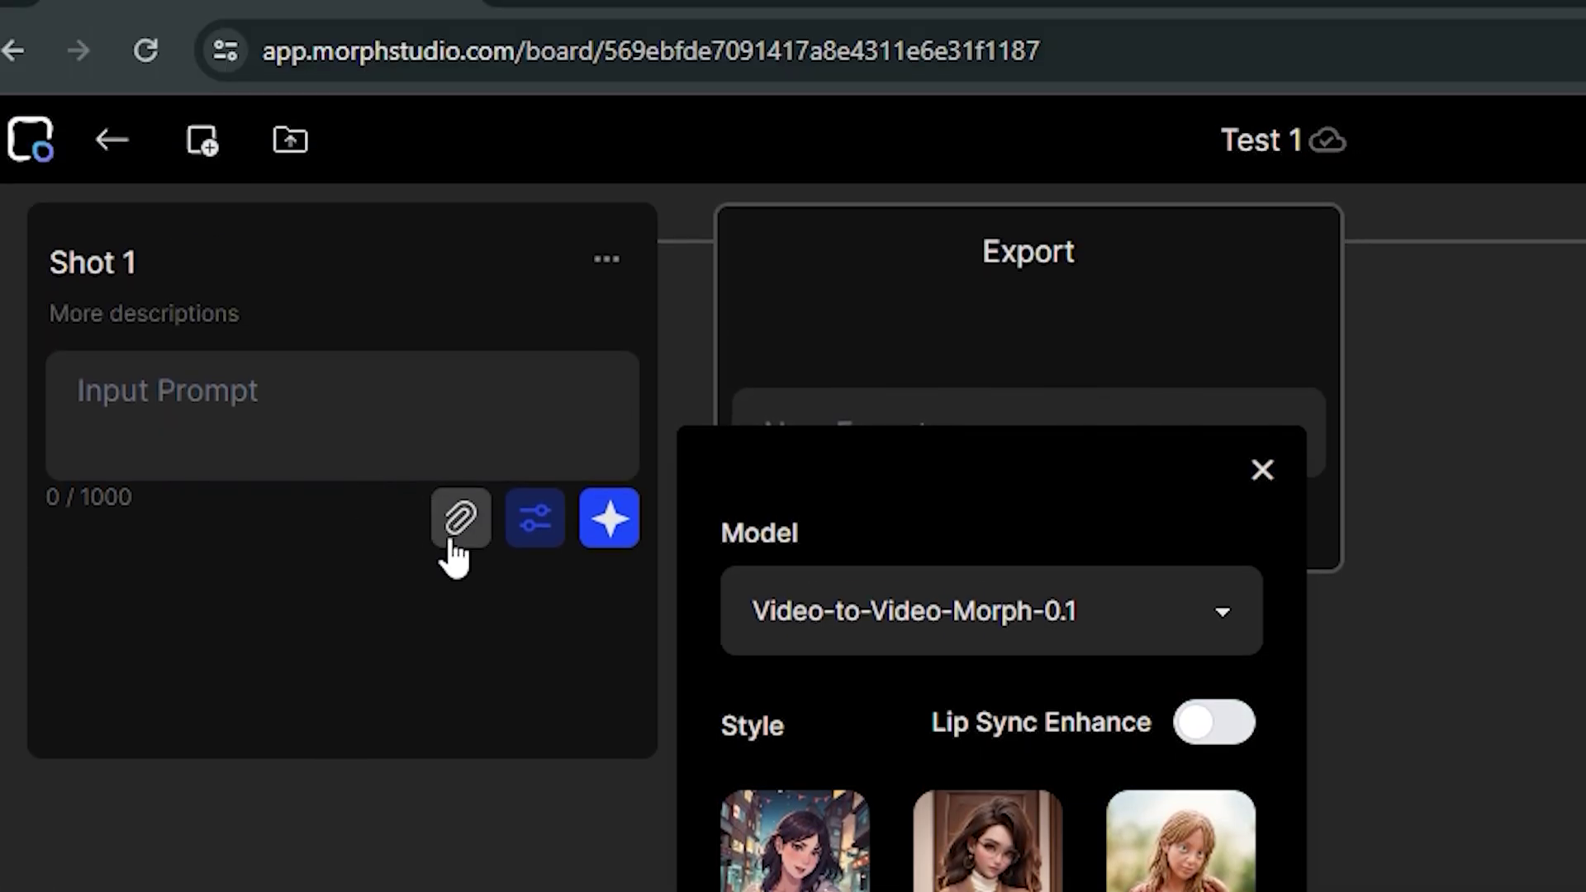
Attach the 4008167 woman video to Shot 1 and generate its anime-style clip
left_click(459, 529)
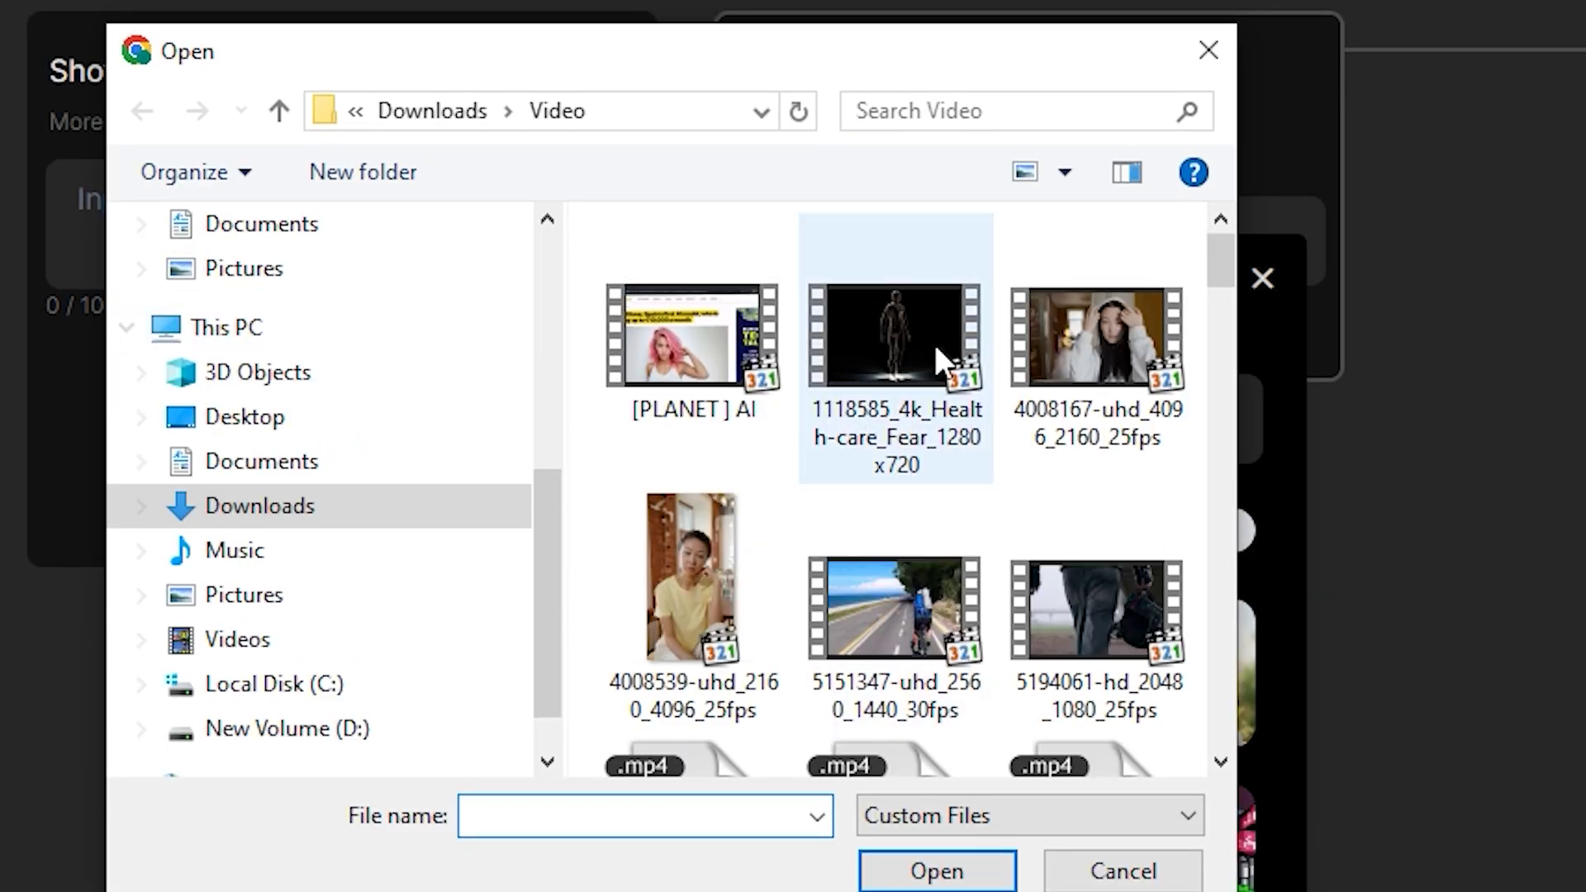
left_click(1092, 334)
left_click(937, 870)
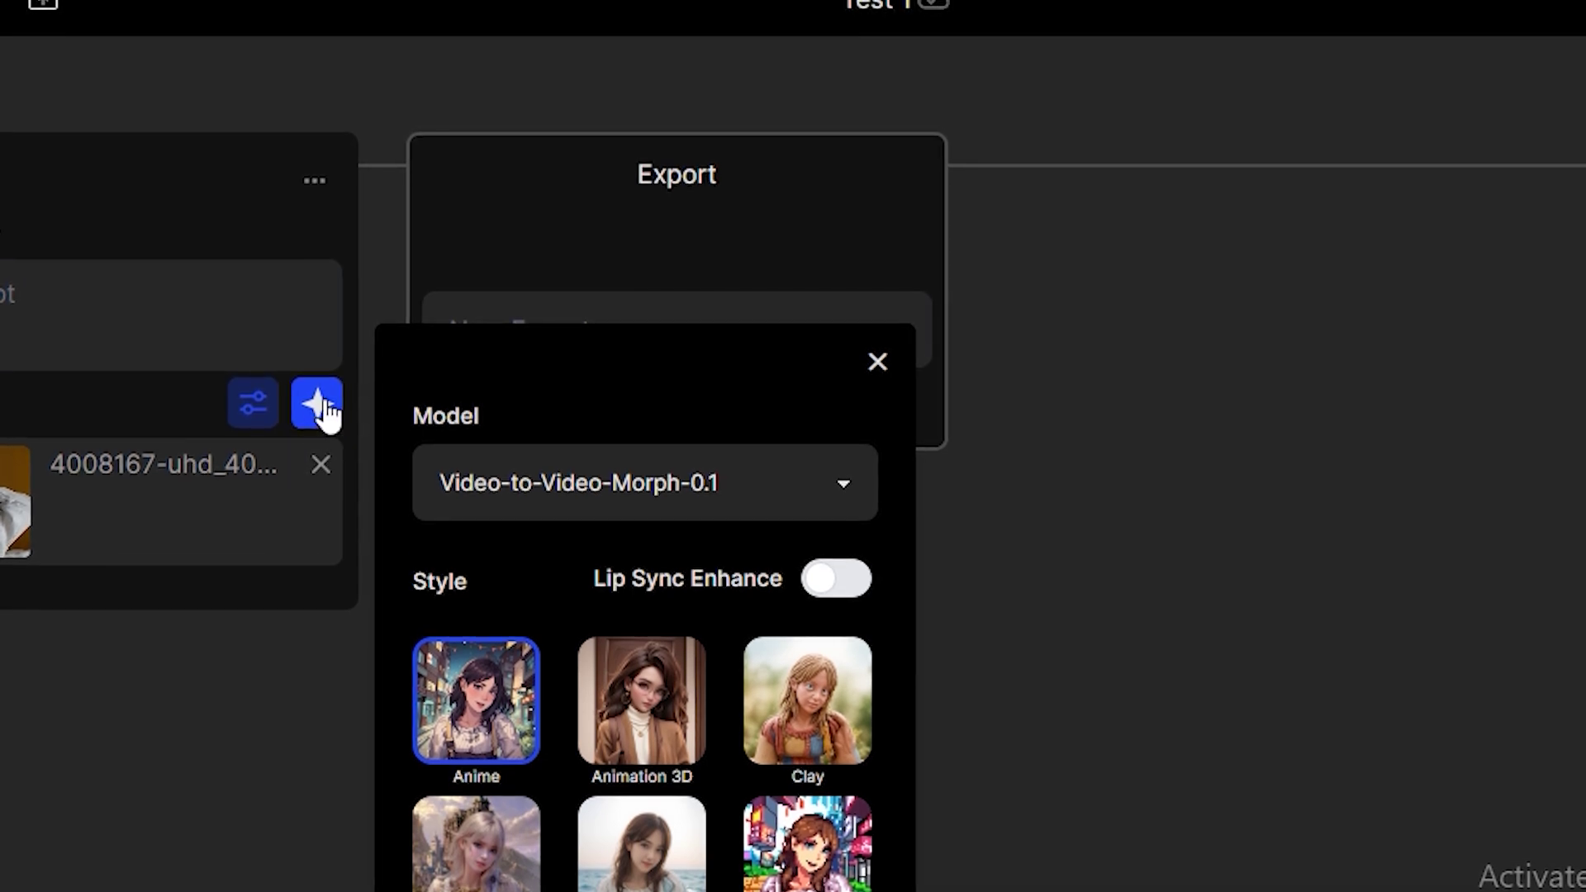
left_click(316, 405)
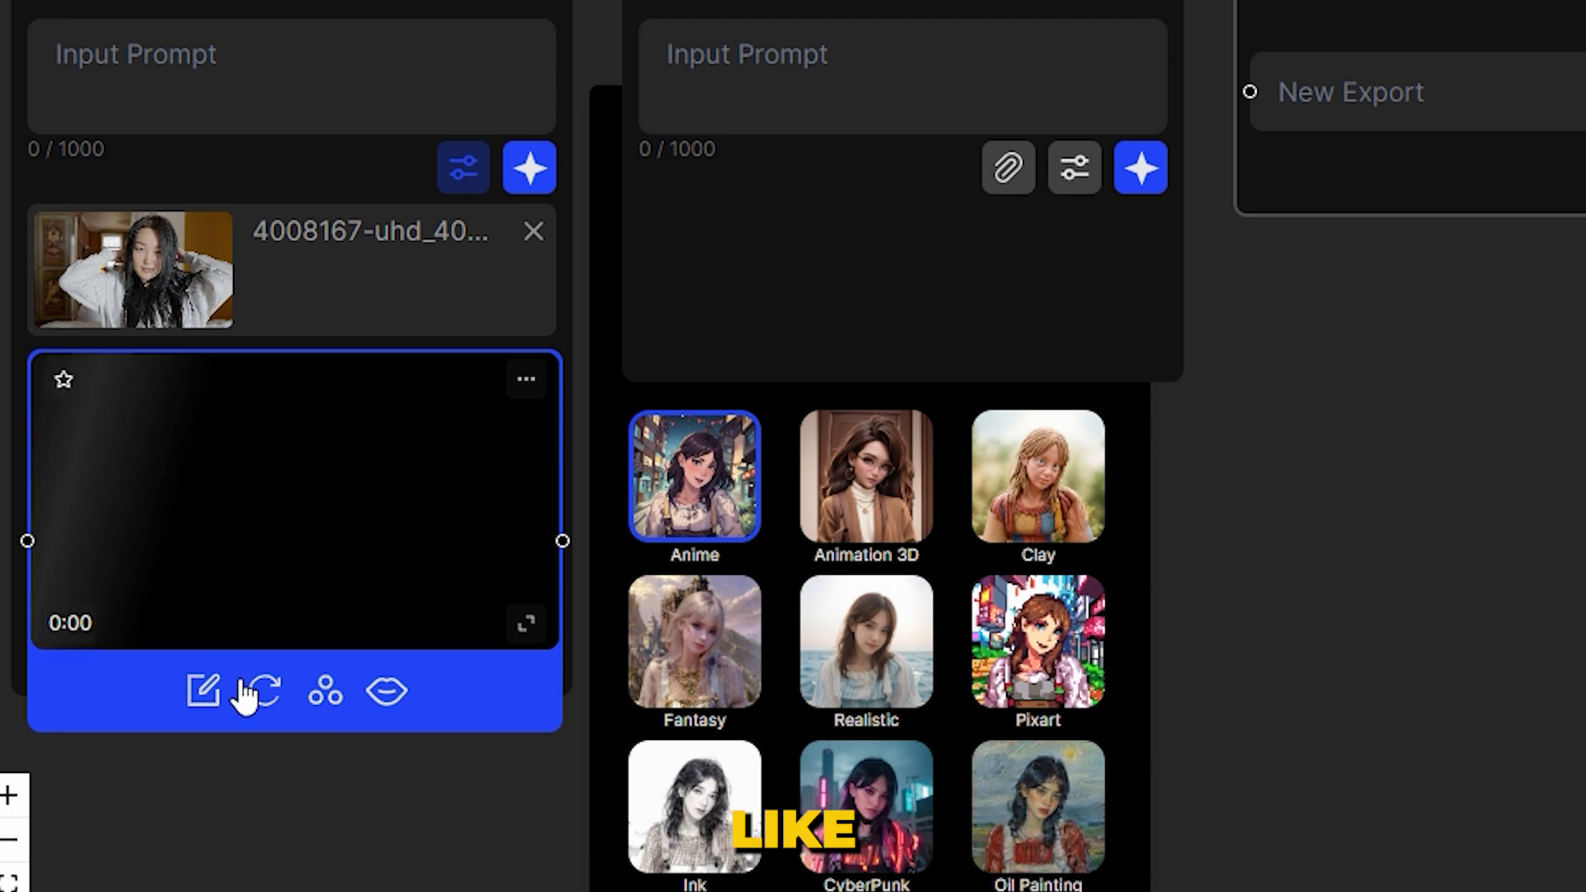
Check the clip's style and lip sync options, link it to New Export, and show download options
left_click(319, 698)
left_click(386, 690)
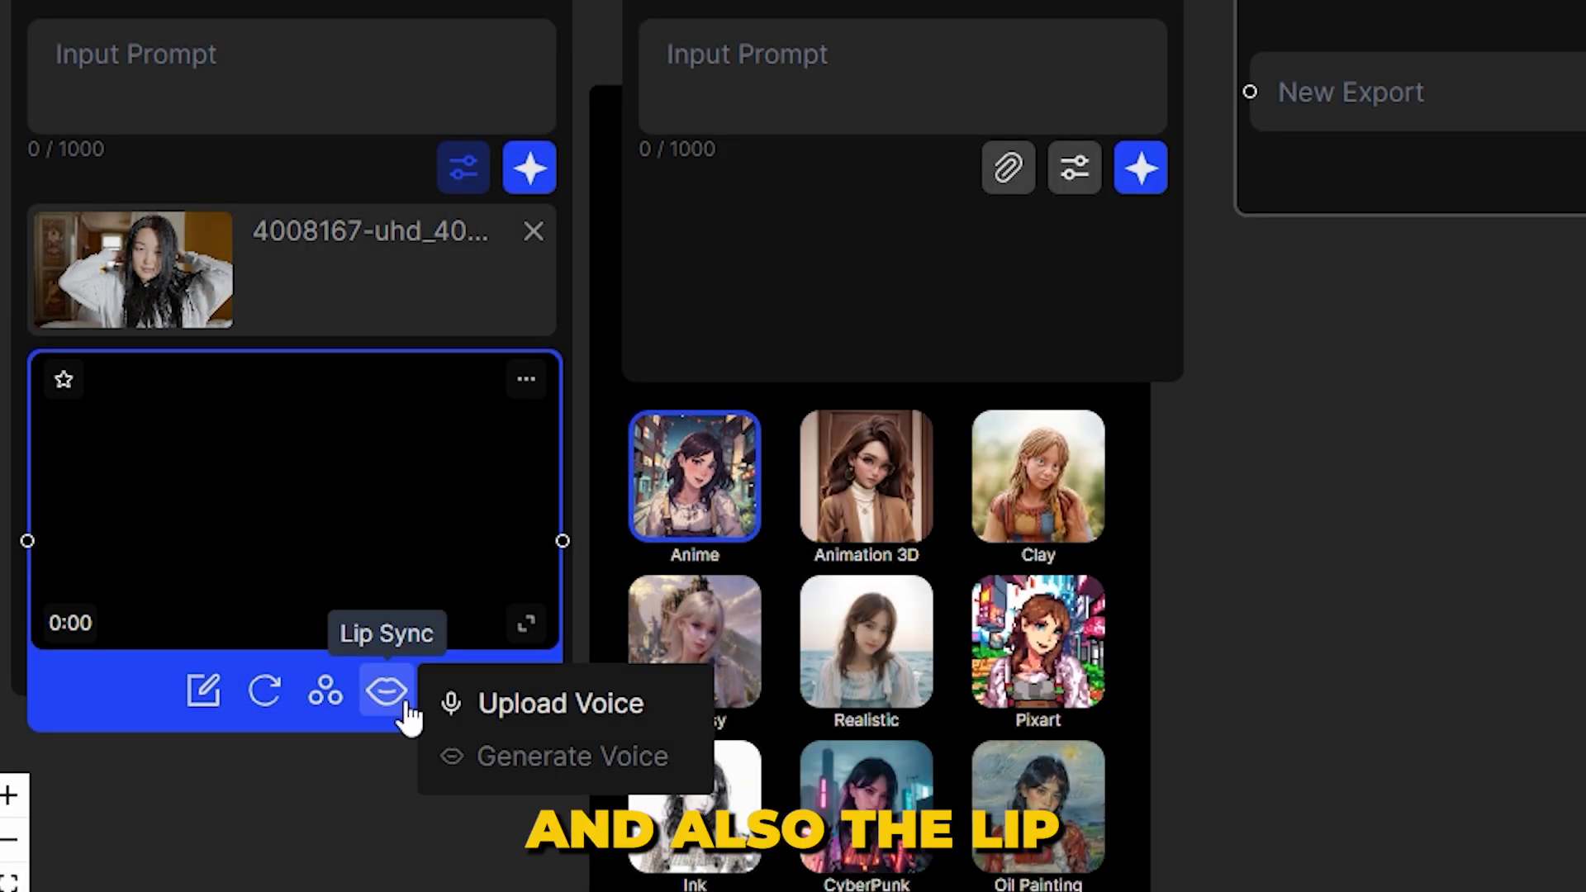
left_click(478, 726)
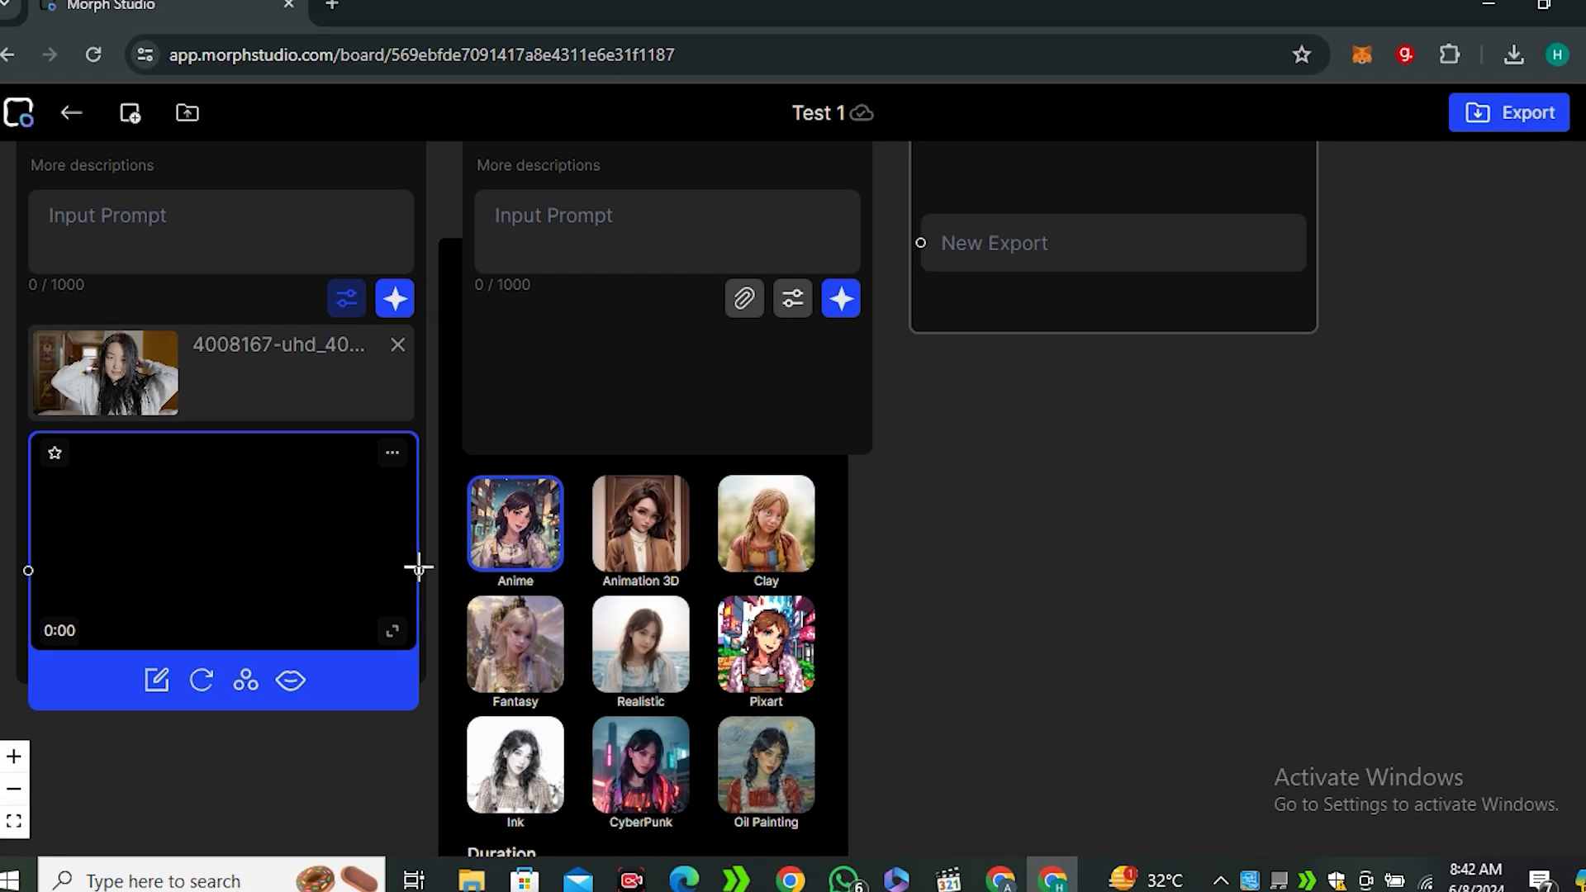
left_click_drag(418, 569, 917, 242)
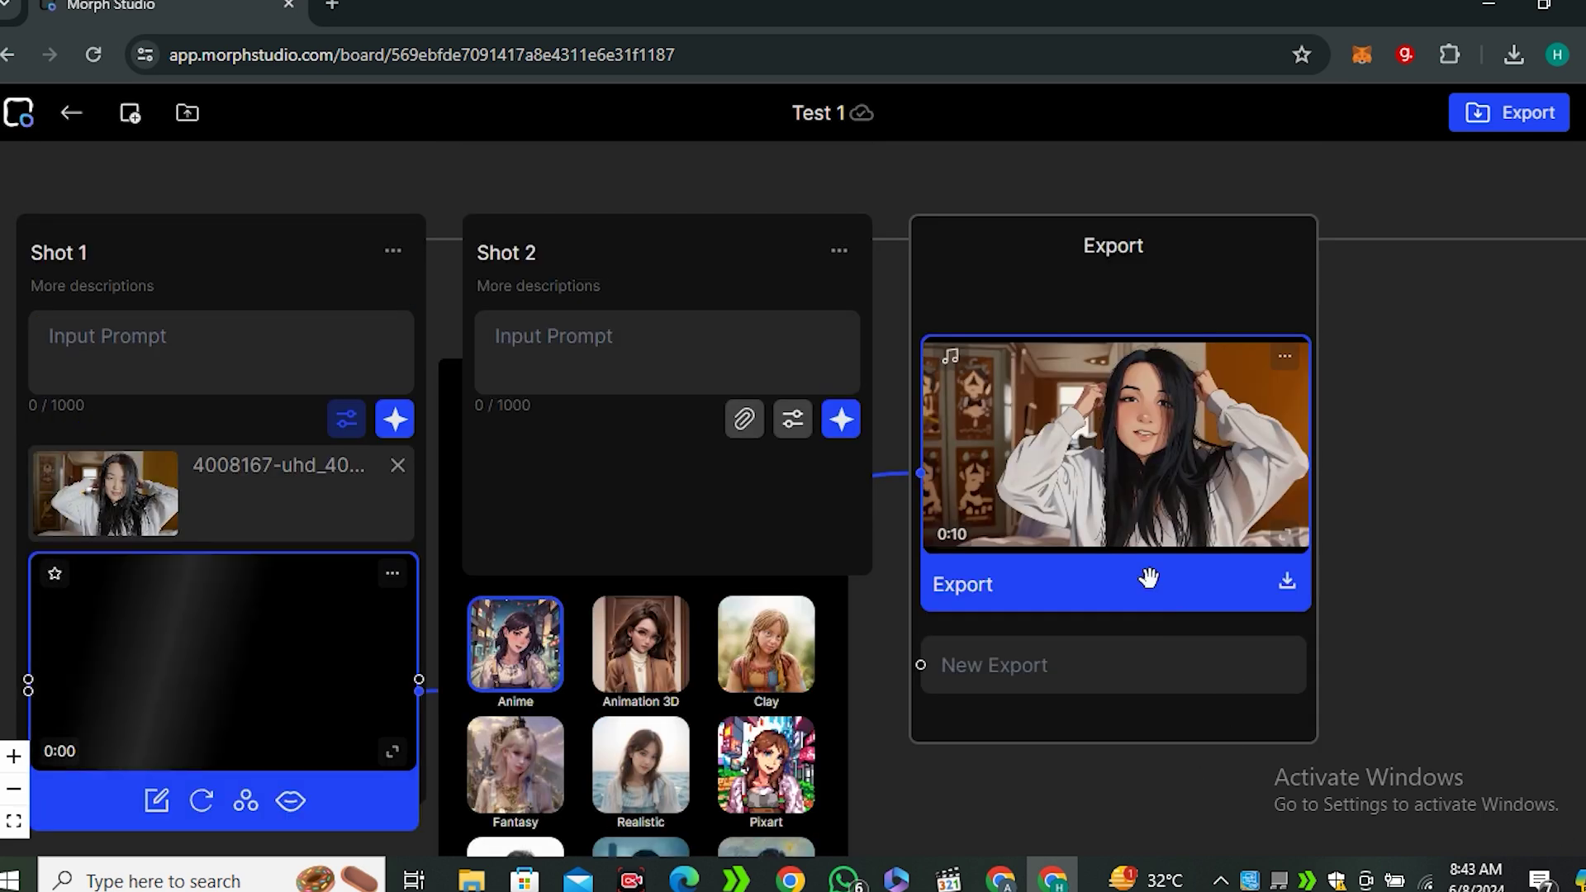
left_click(1287, 583)
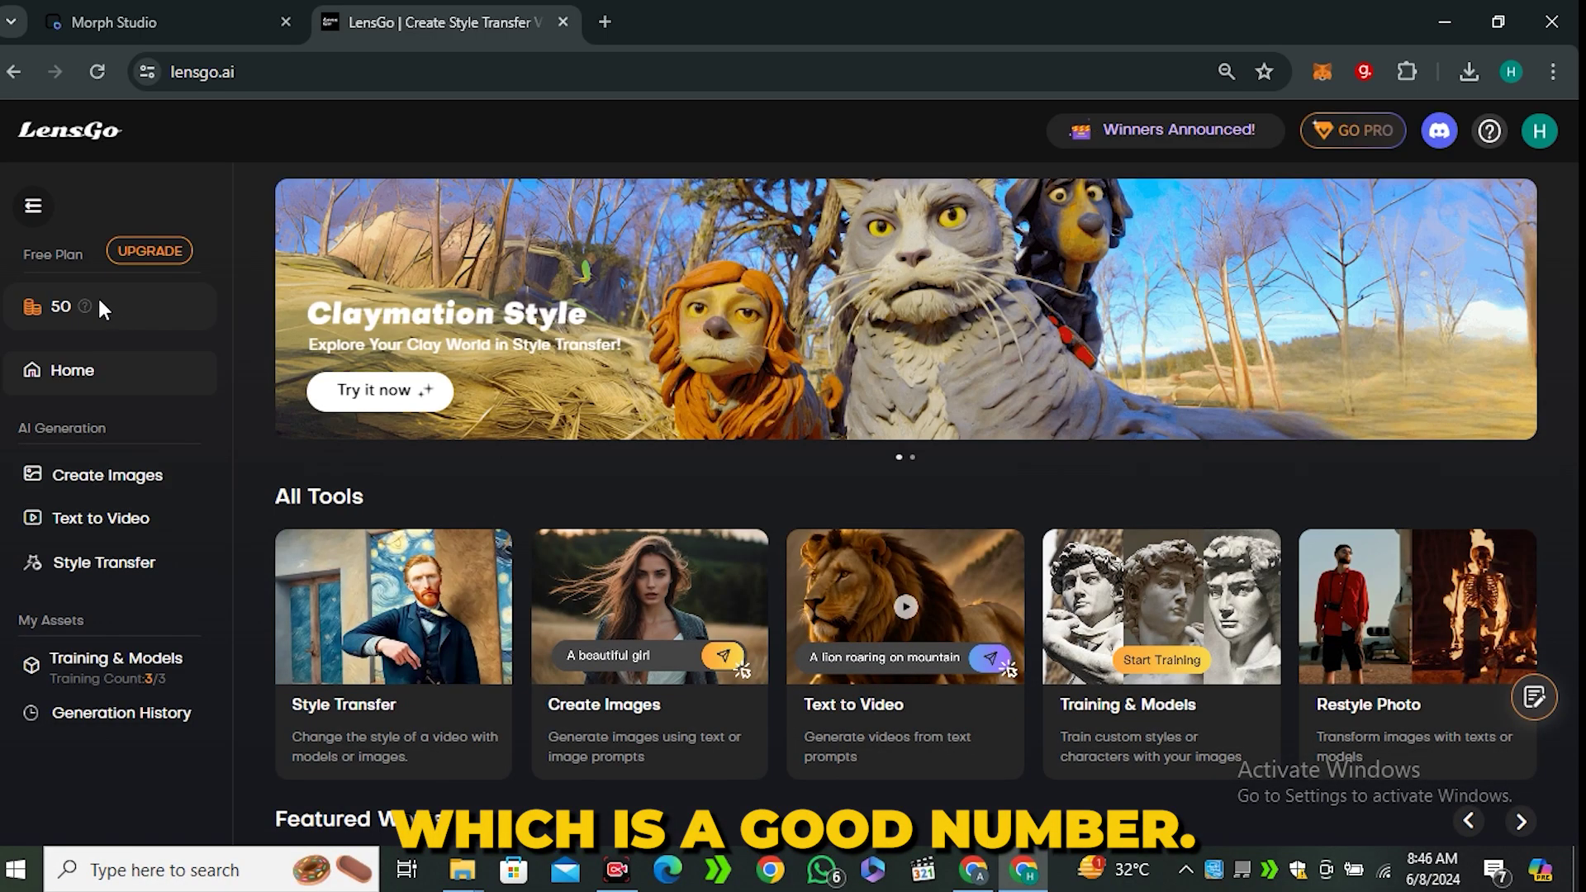
In LensGo's Style Transfer, load the Export (2) snapshot as the style reference image
mouse_move(84, 308)
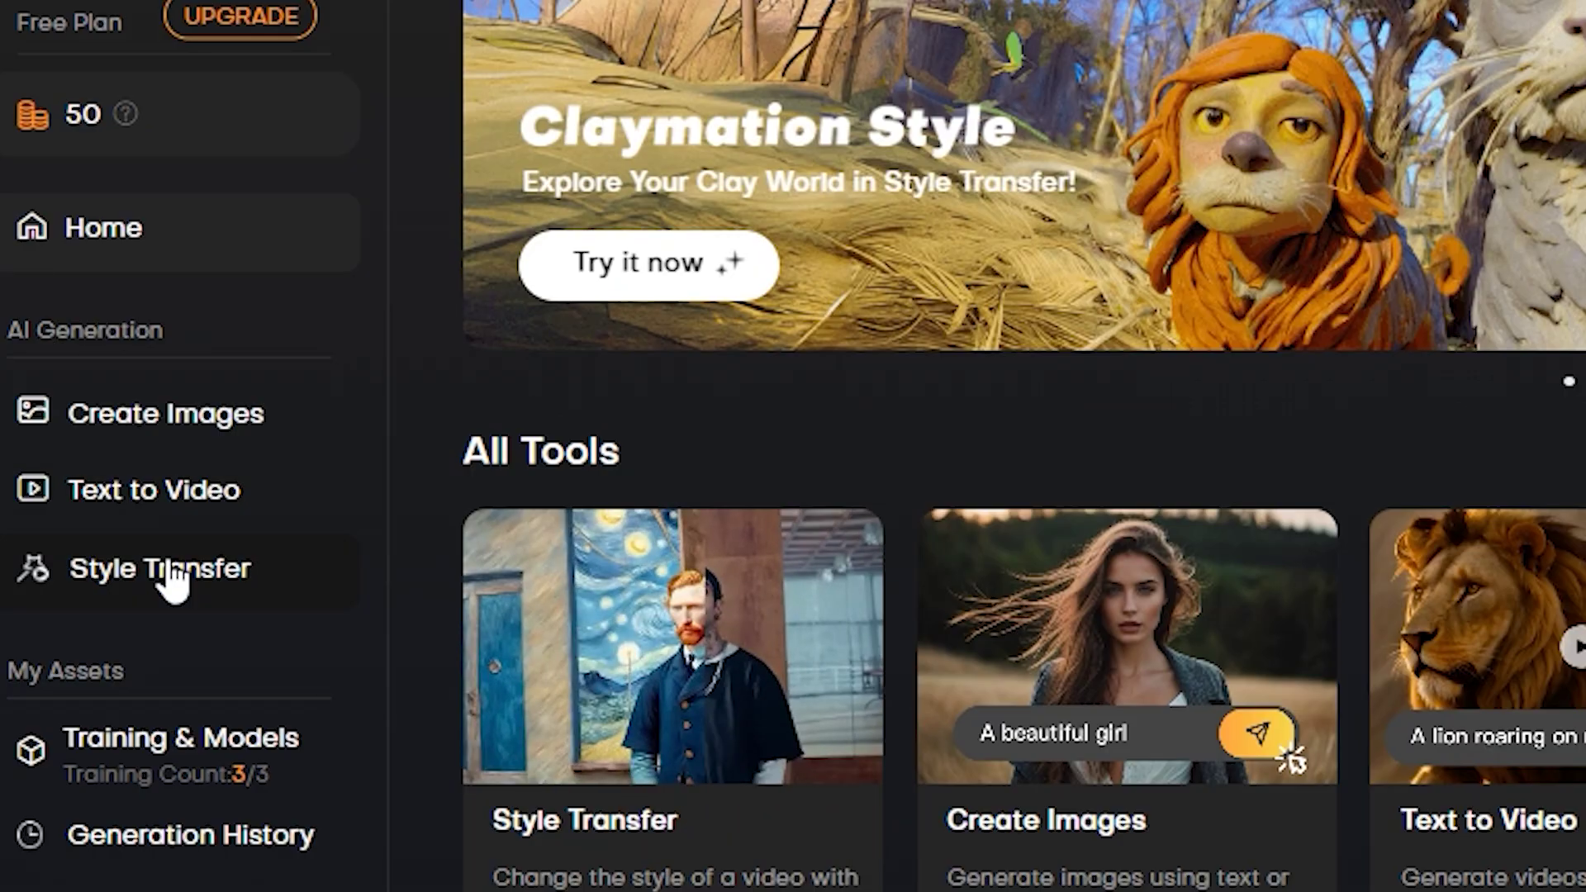
left_click(95, 595)
left_click(421, 413)
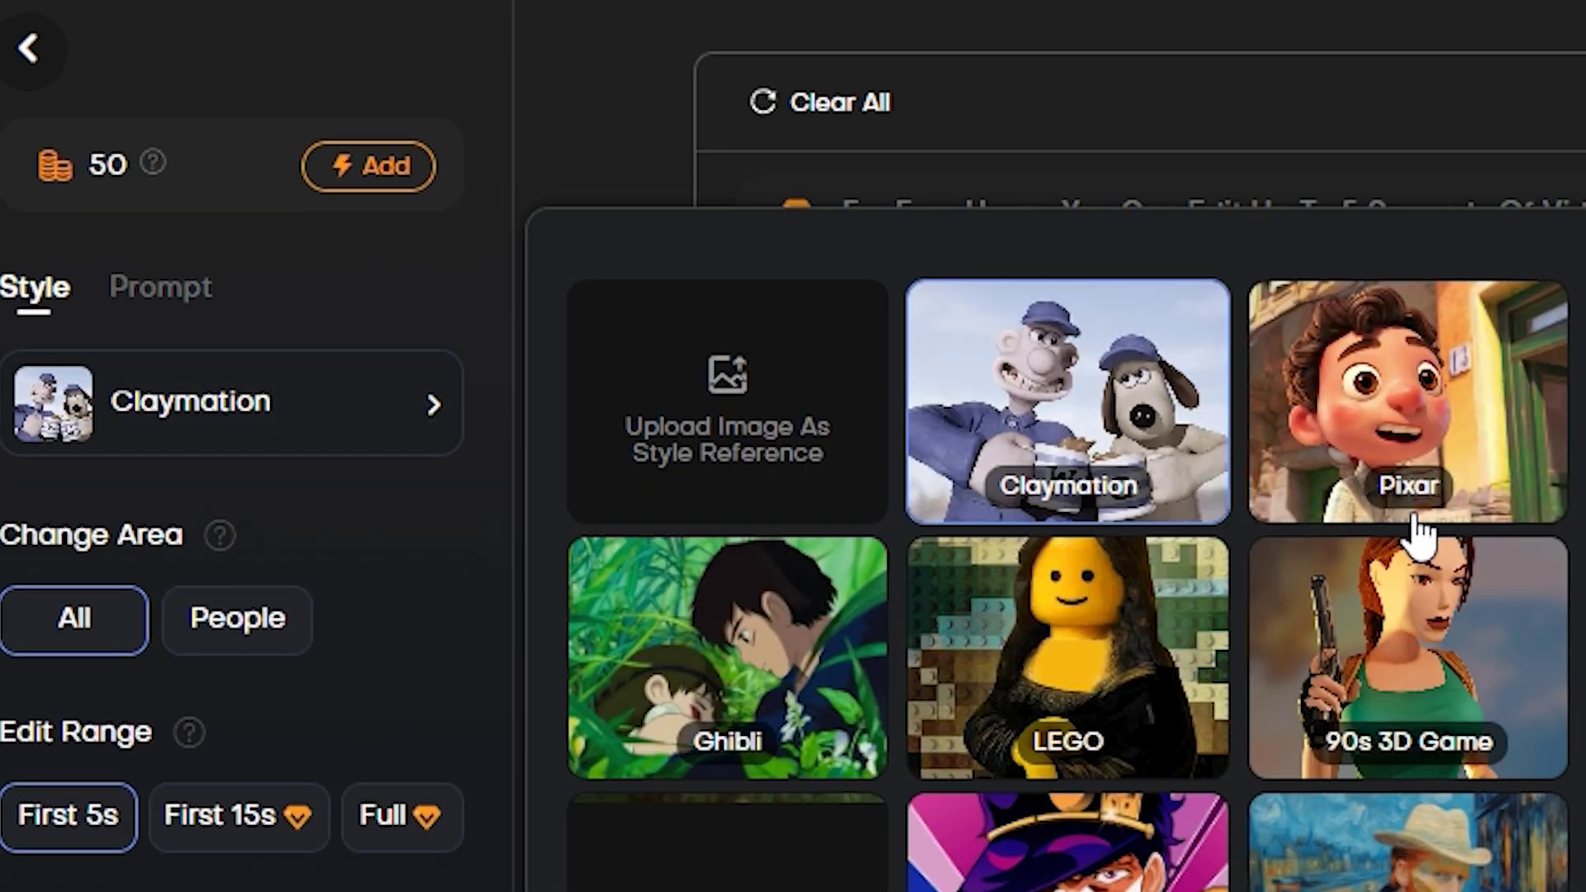
scroll(1002, 655, "down", 3)
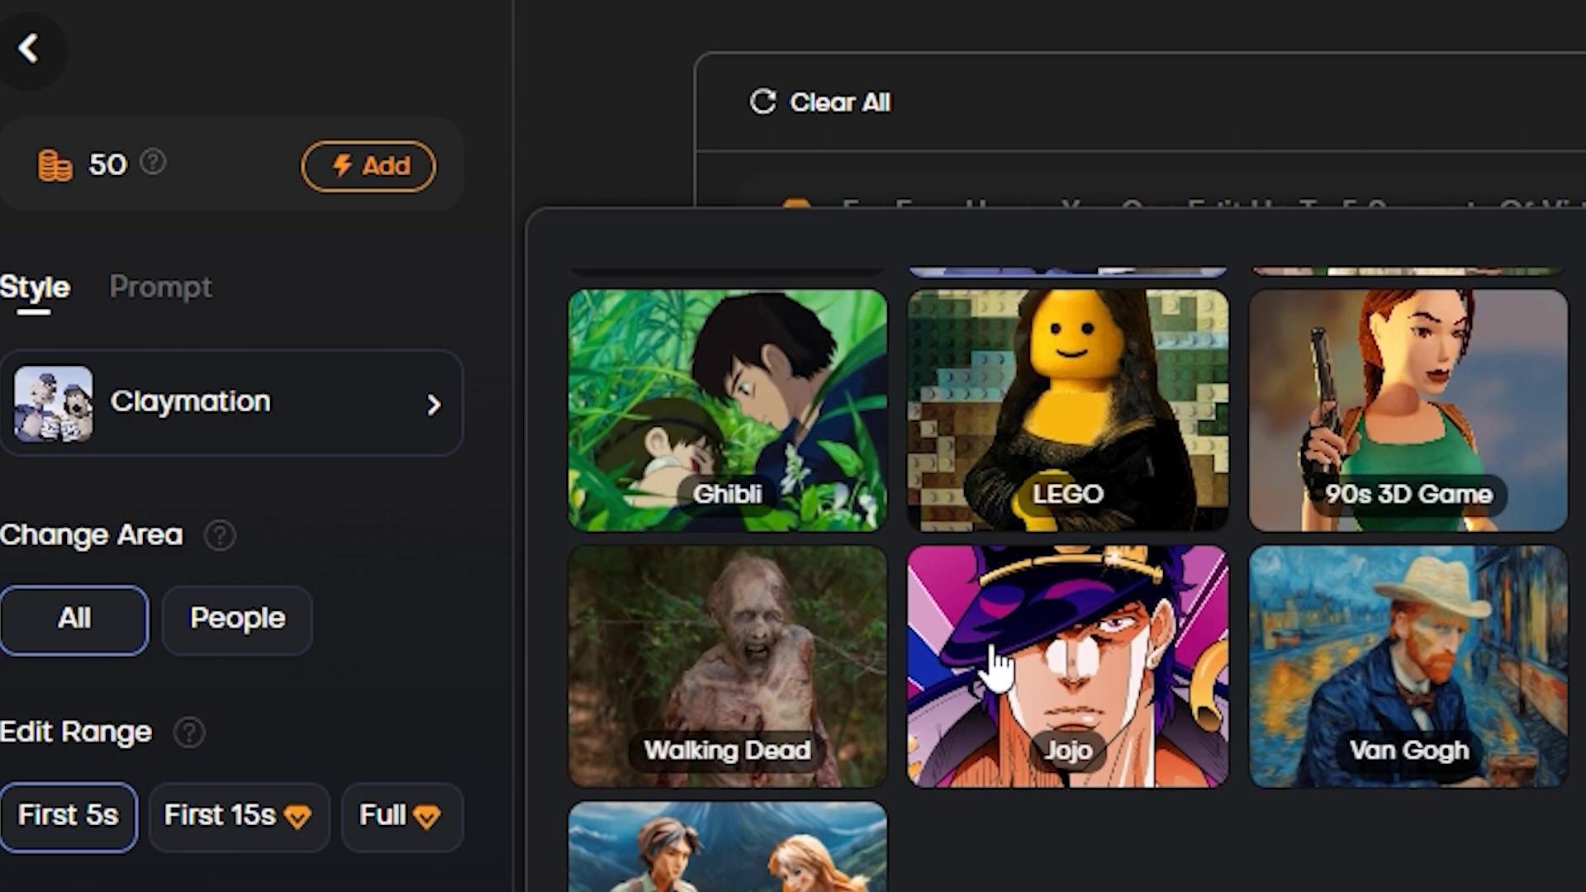
scroll(1074, 844, "up", 3)
left_click(567, 369)
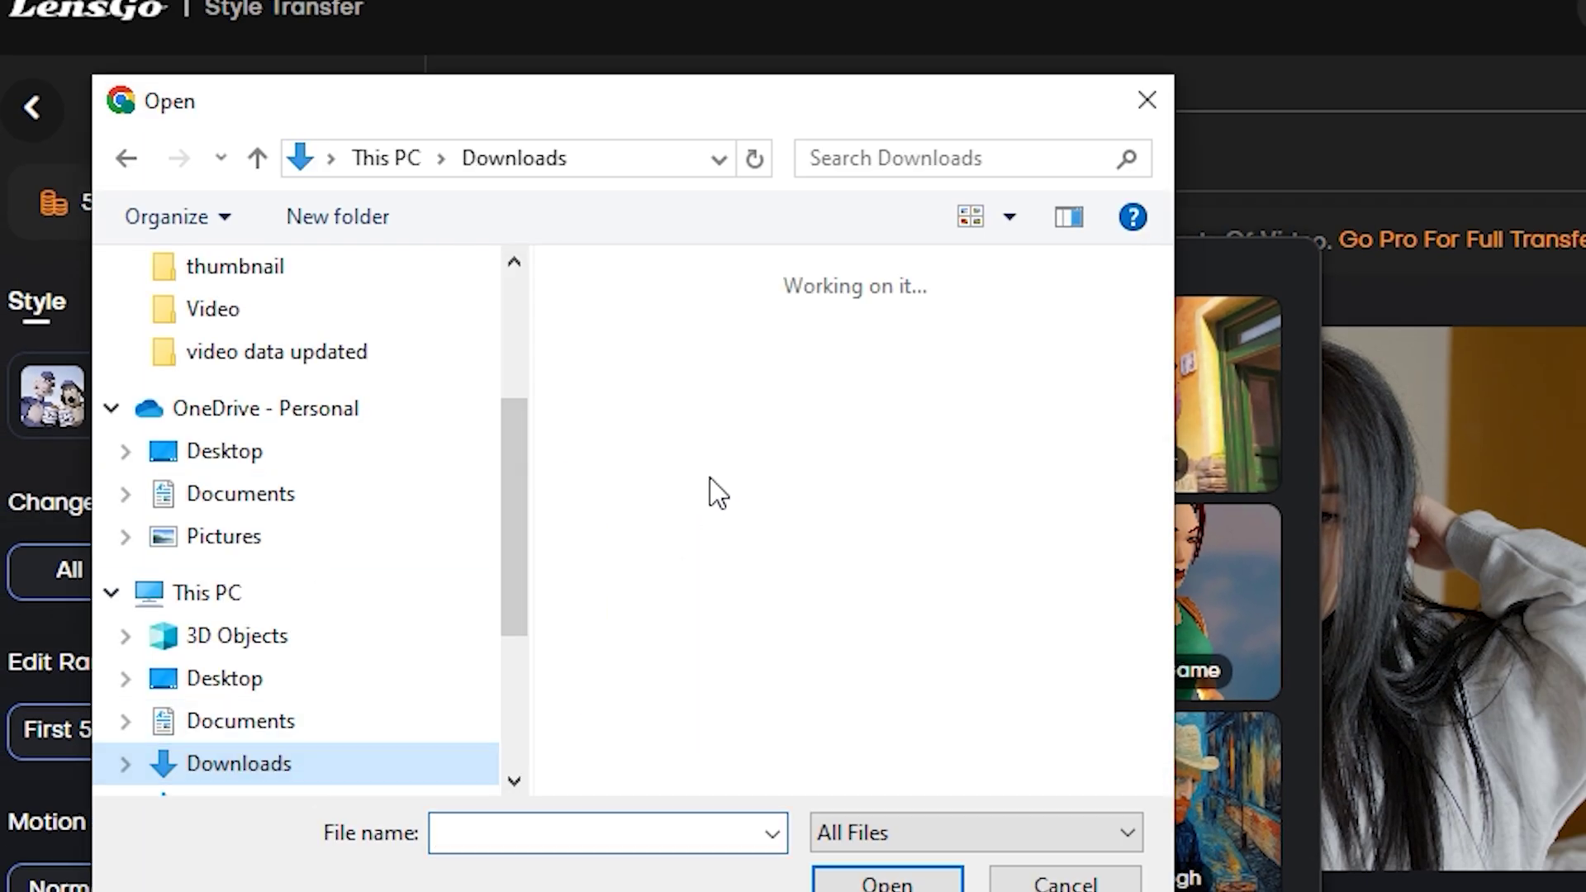
left_click(698, 484)
key("Return")
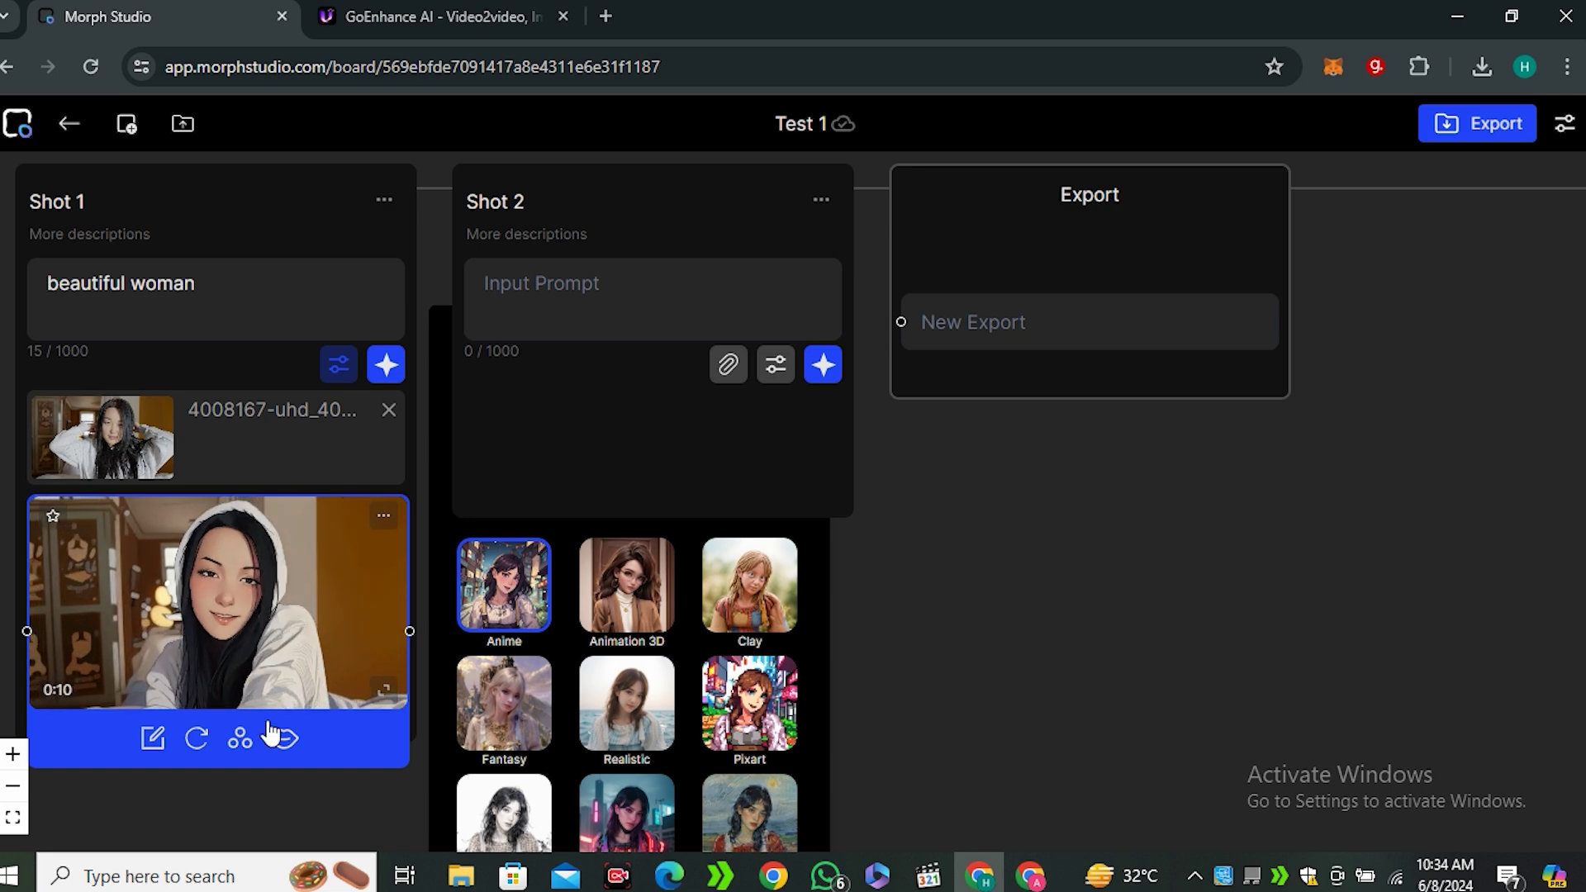
Upload Genny - Untitled.mp3 as the voice and lip-sync the anime clip to it
left_click(383, 747)
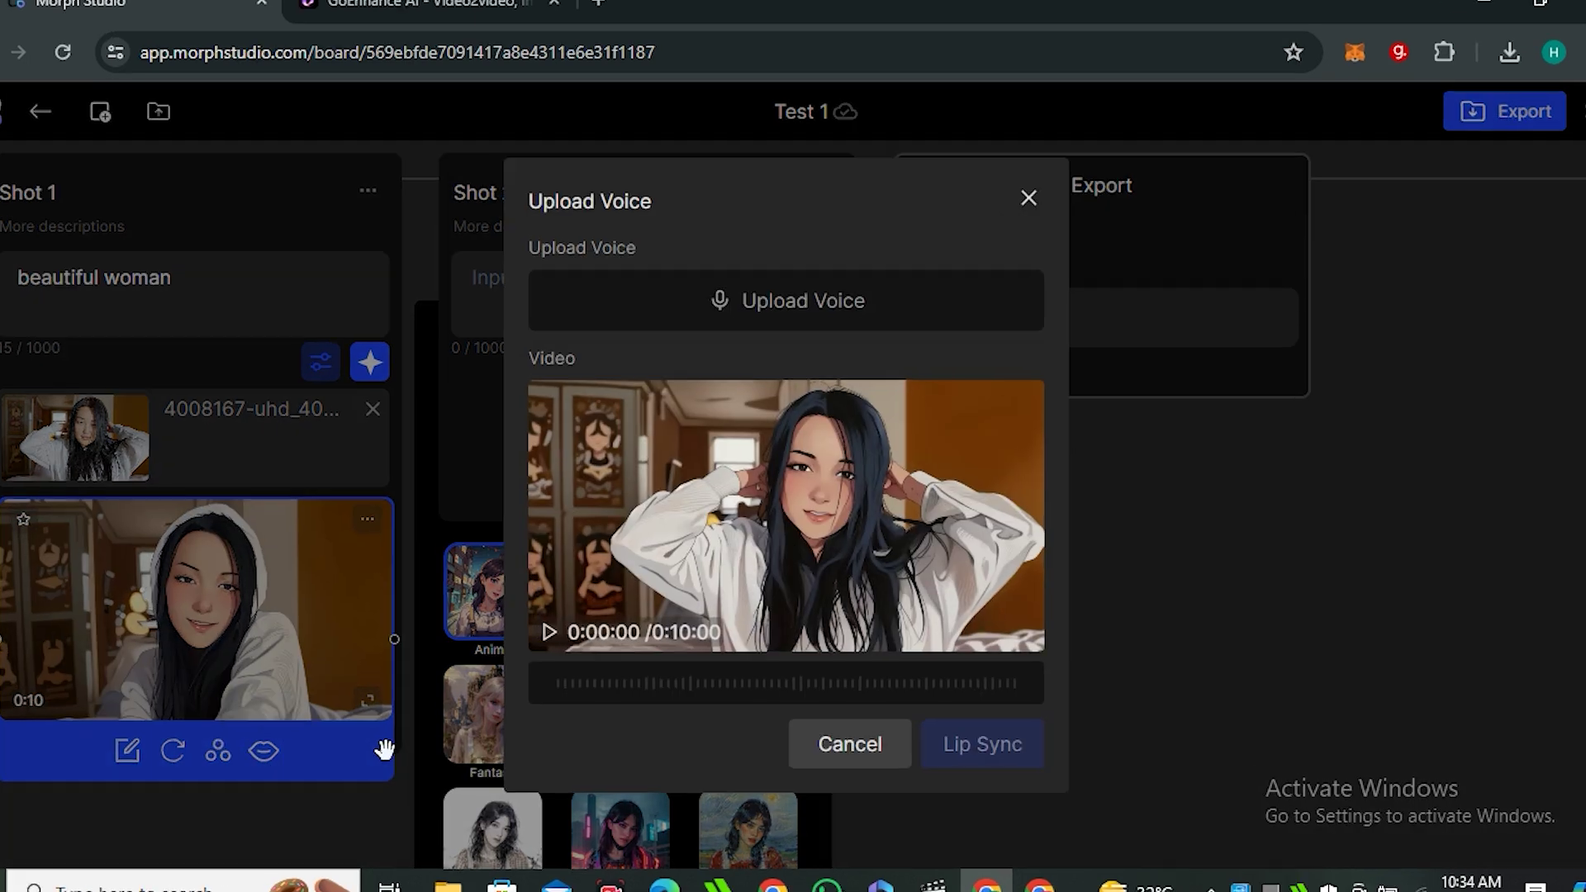
left_click(769, 302)
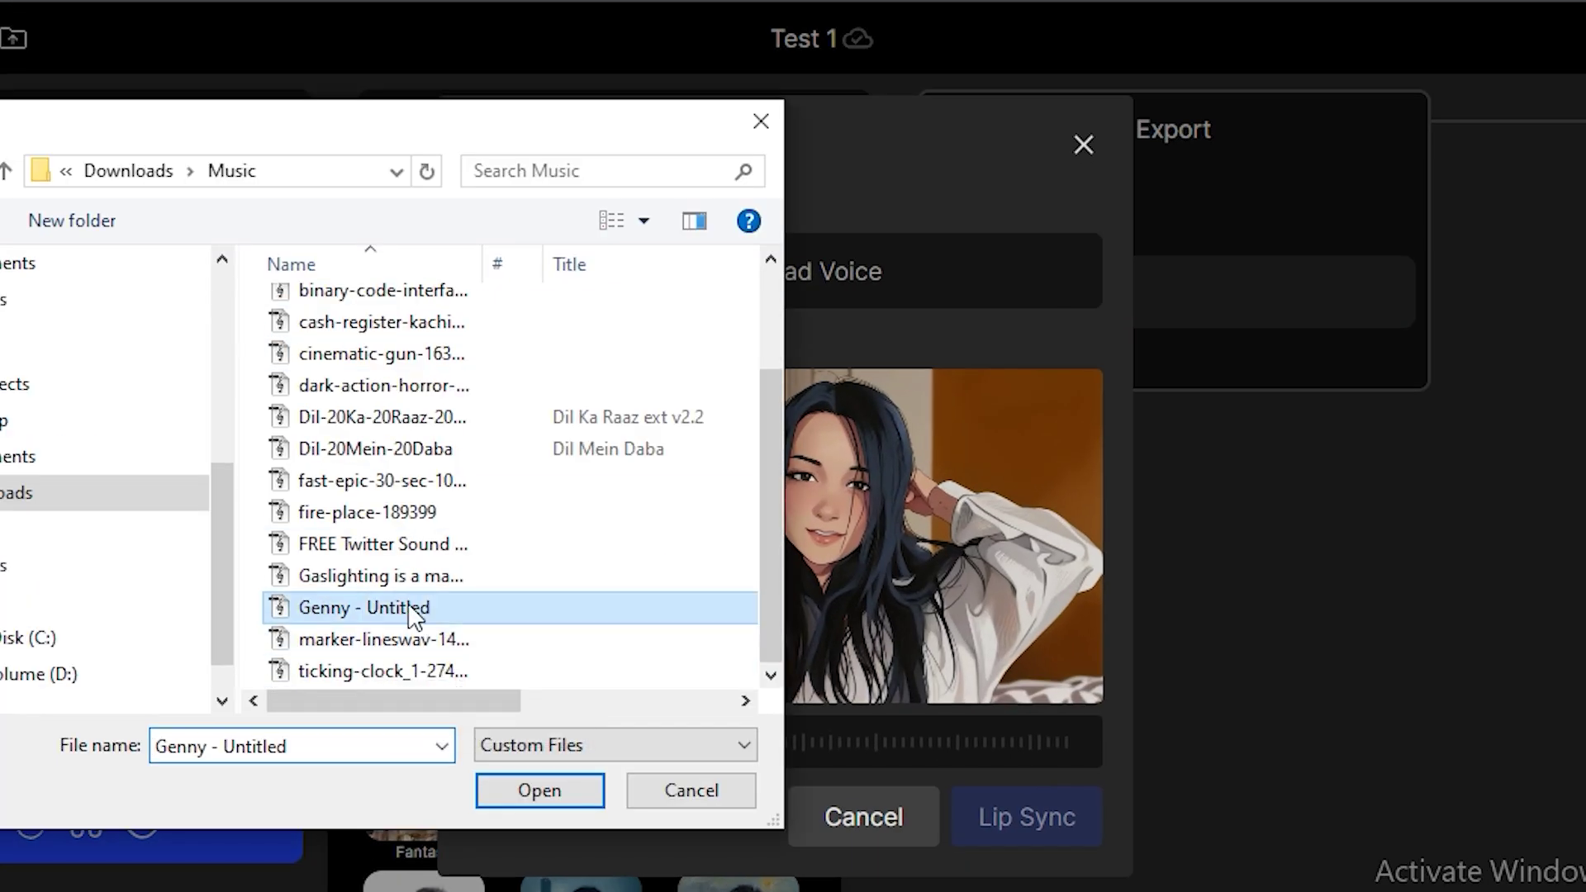
double_click(414, 615)
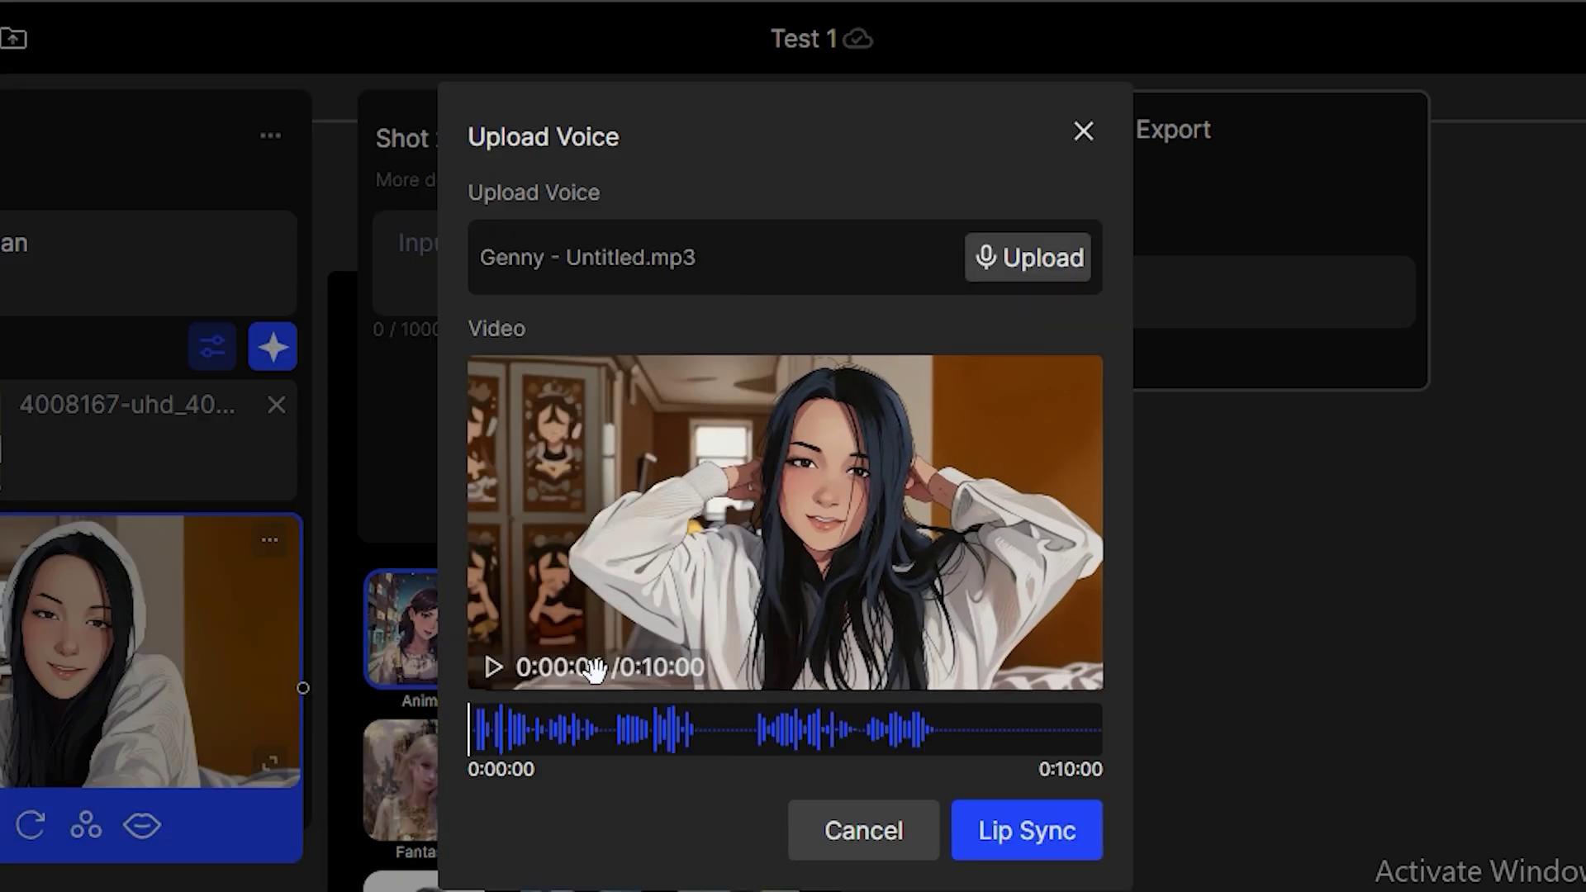
left_click(1026, 833)
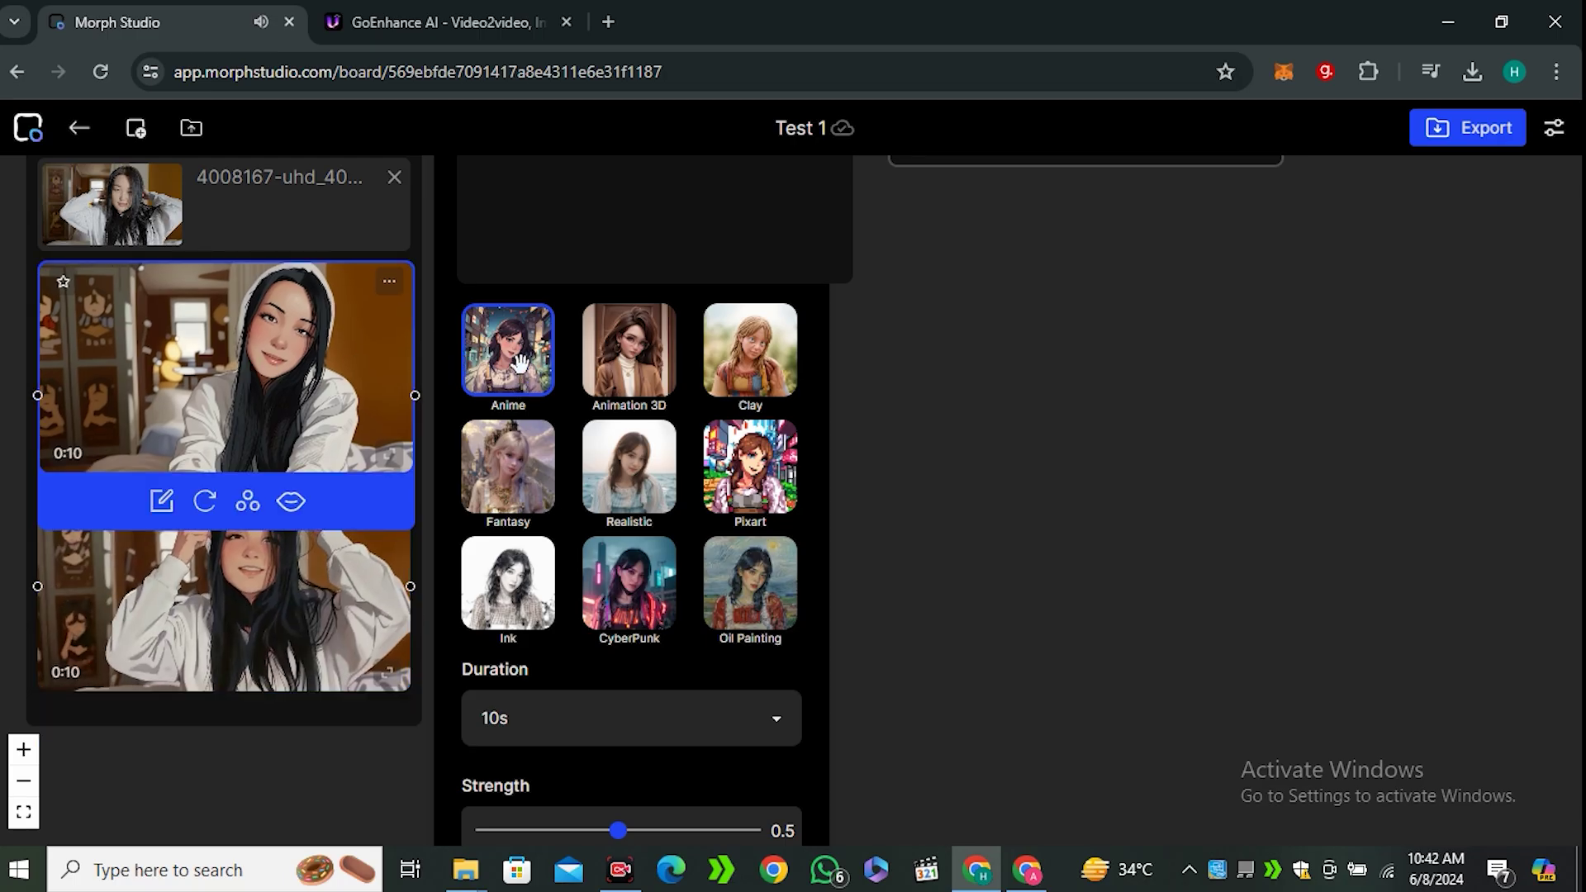